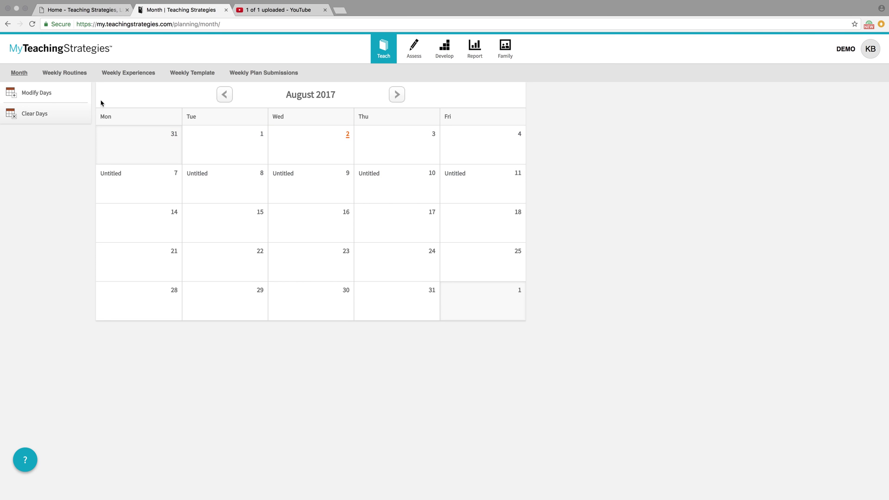
Open the Weekly Experiences plan, look over the August 6 - 11 week, and return to July 30 - August 4, 2017.
left_click(142, 77)
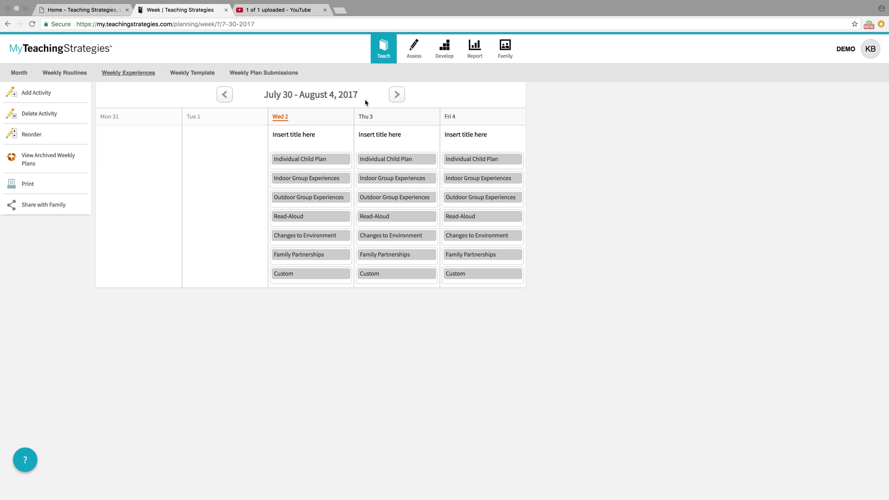
left_click(397, 95)
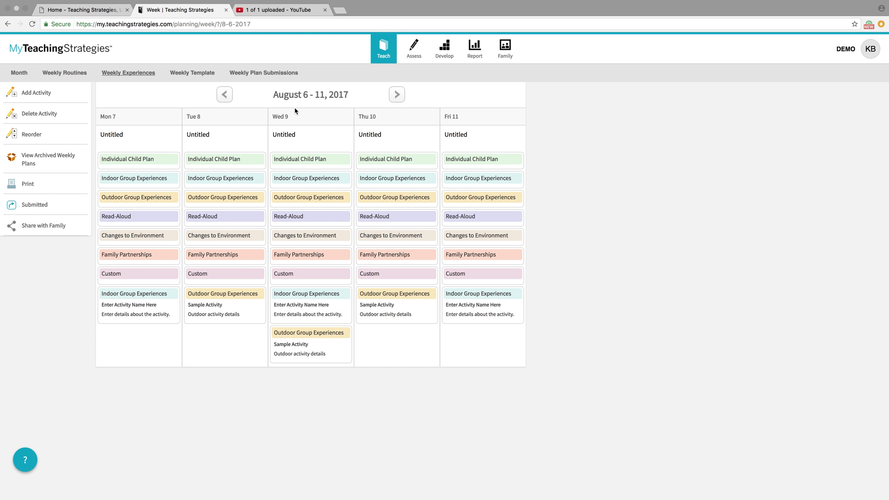
left_click(225, 96)
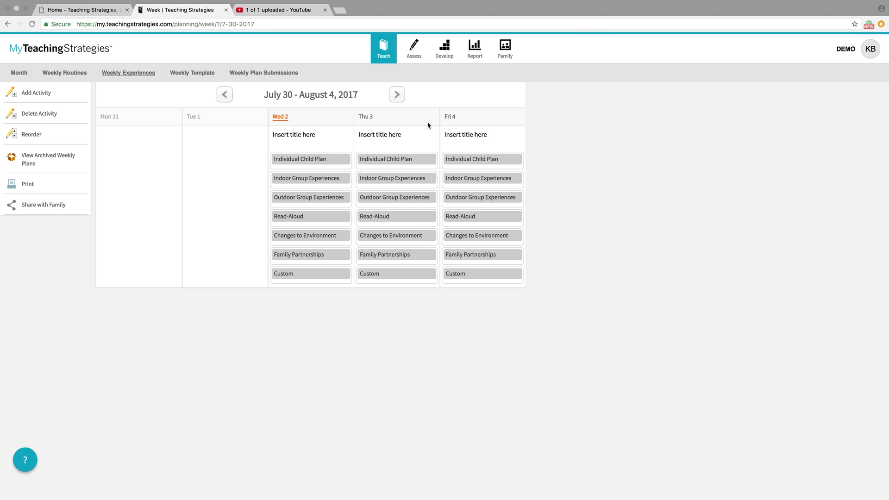
left_click_drag(263, 95, 360, 97)
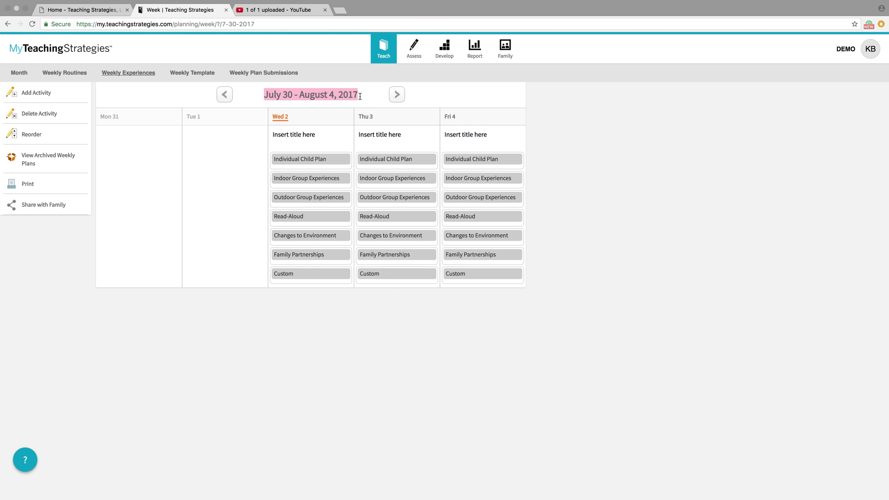
left_click(120, 119)
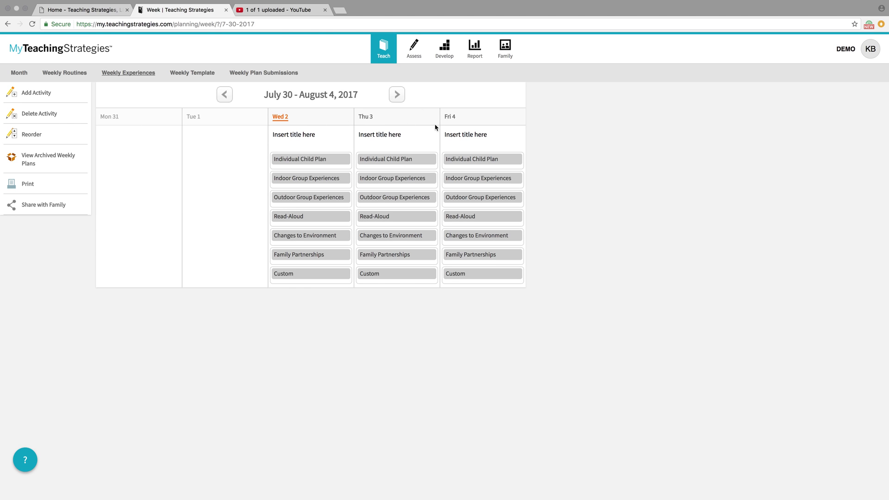
Start adding a custom activity to Wednesday 2, Thursday 3 and Friday 4.
left_click(46, 95)
left_click(320, 141)
left_click(401, 149)
left_click(454, 151)
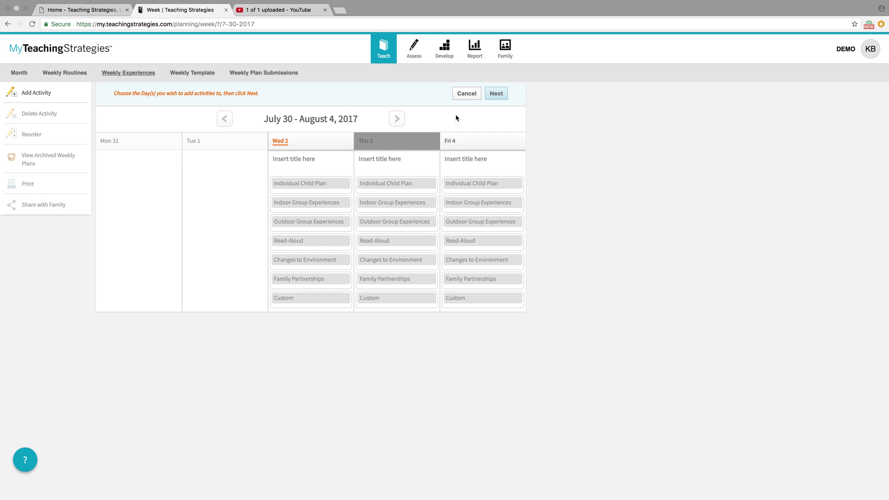
left_click(501, 93)
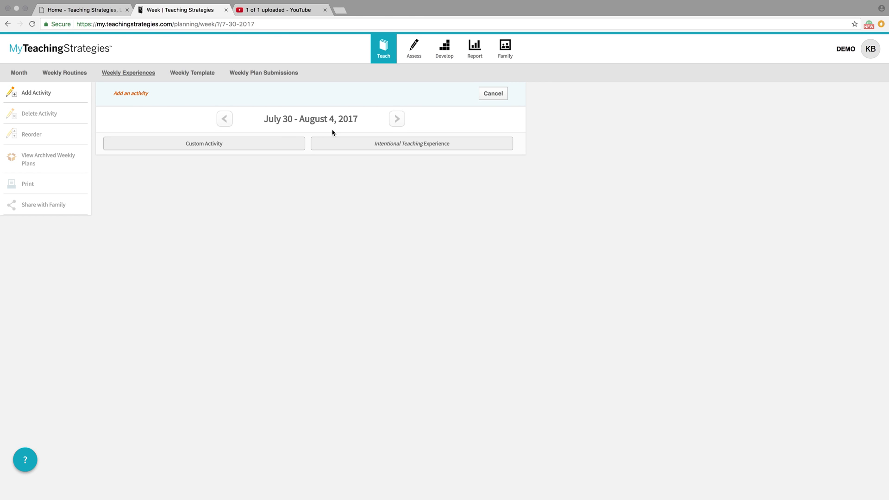
left_click(255, 143)
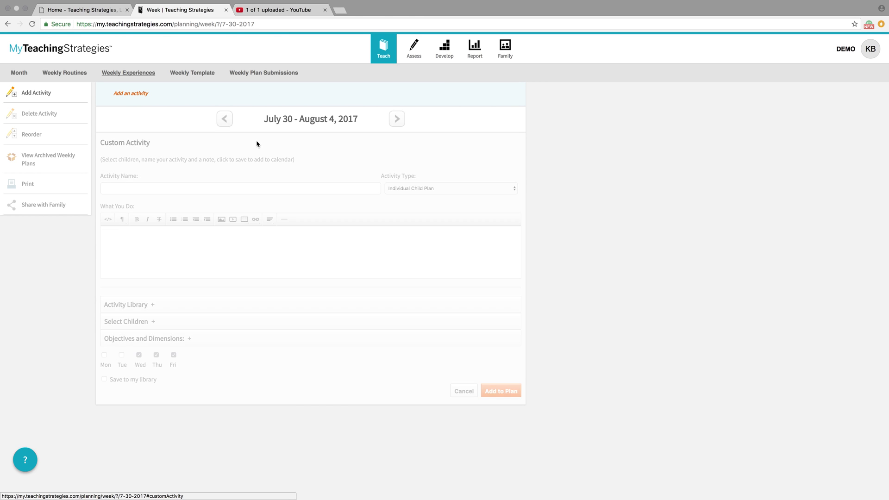
Name the activity "Activity Name Here" and set its type to Indoor Group Experiences.
left_click(132, 187)
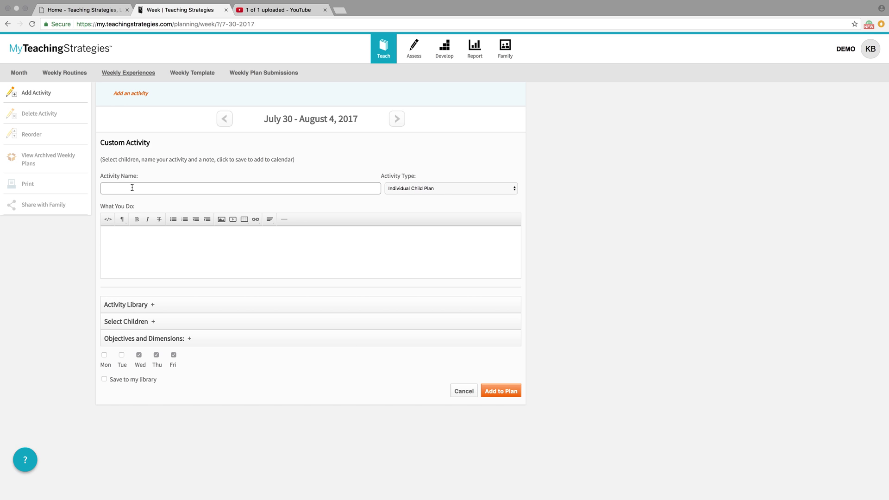
type("A")
key("BackSpace")
key("BackSpace")
key("BackSpace")
key("super+a")
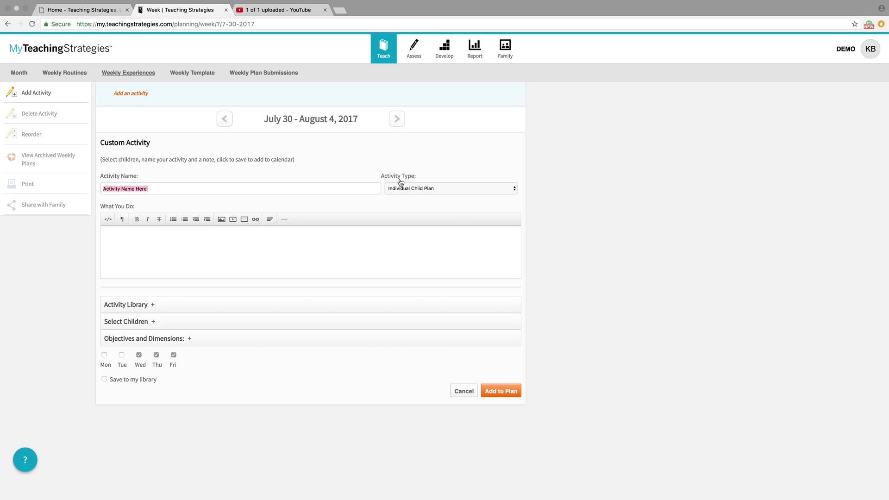
left_click(414, 189)
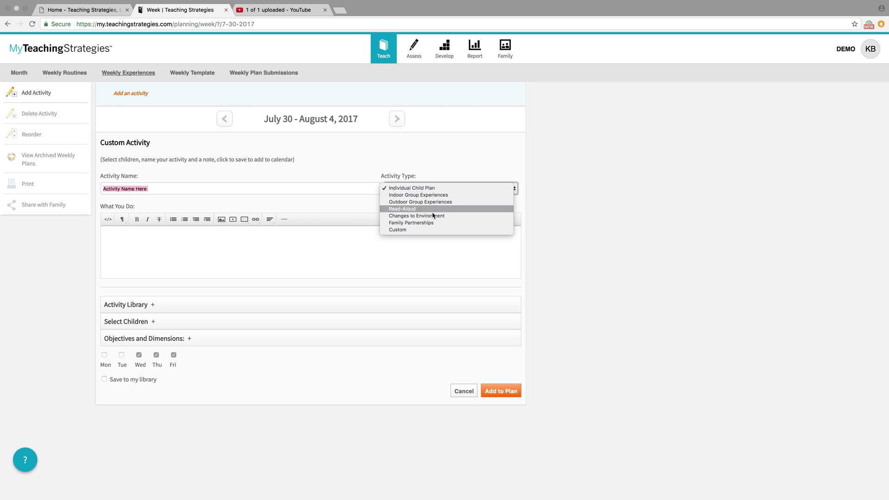
left_click(433, 194)
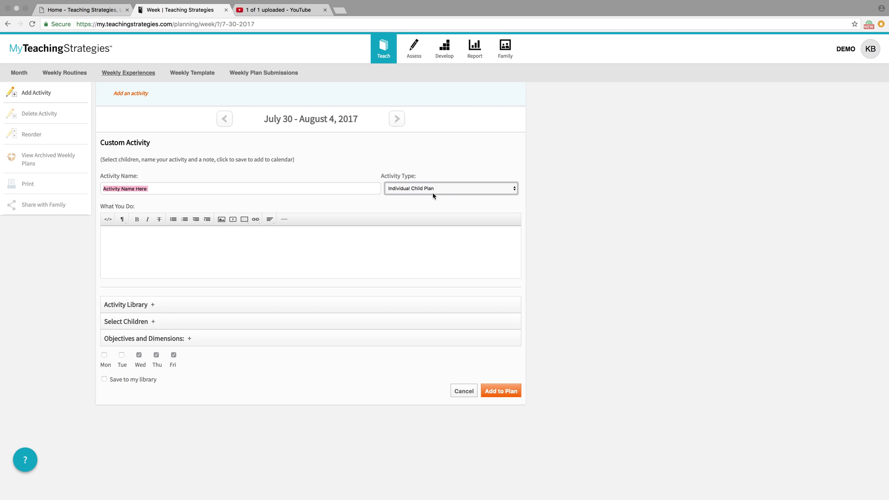
Enter "Enter activity details here" as the description of what to do in the activity.
left_click(200, 263)
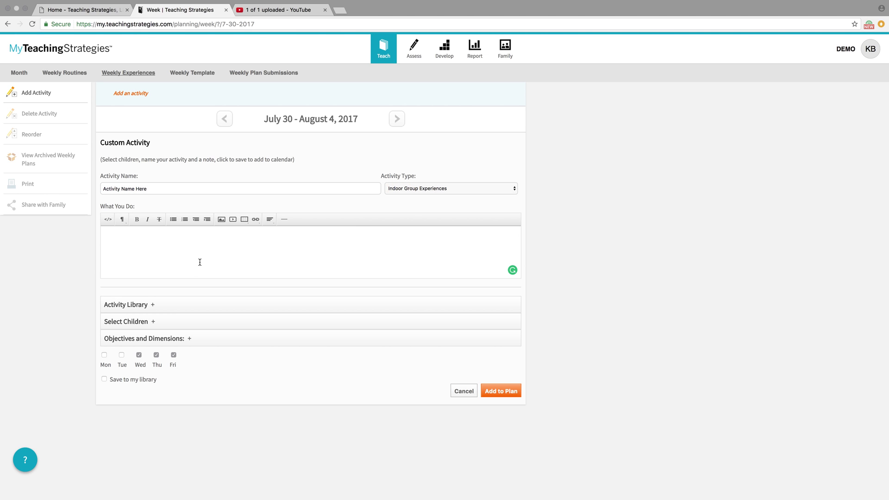
type("E")
type("nter acto")
type("vbi")
type("ty details")
type(" here")
Examine the saved activities in the activity library and the option for saving this activity to it.
left_click(137, 311)
scroll(142, 308, "down", 1)
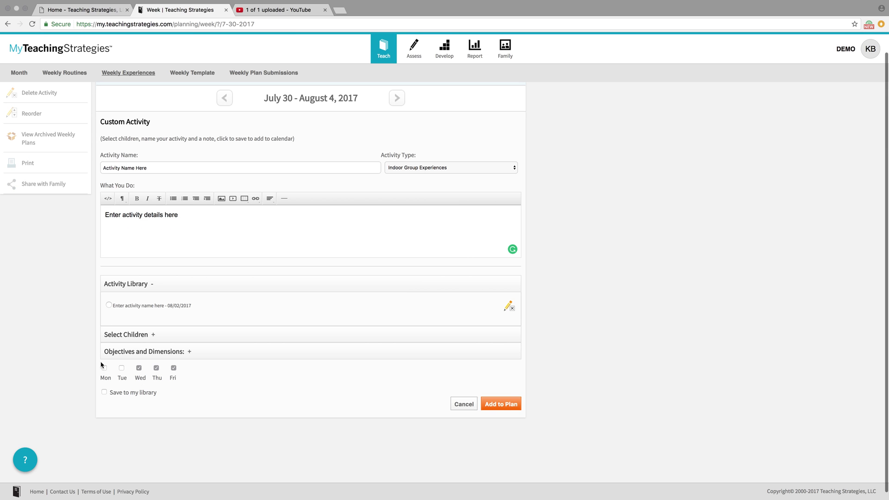
left_click(158, 396)
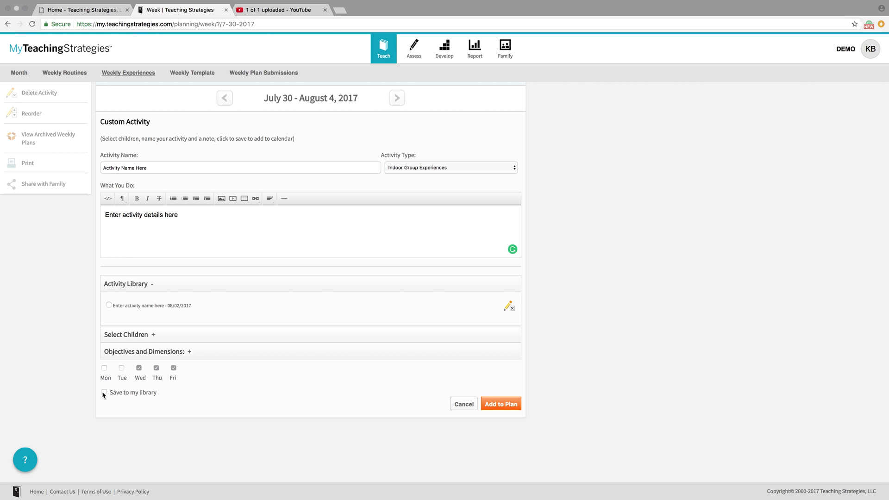
left_click(139, 286)
Assign both listed children to the indoor activity.
left_click(130, 321)
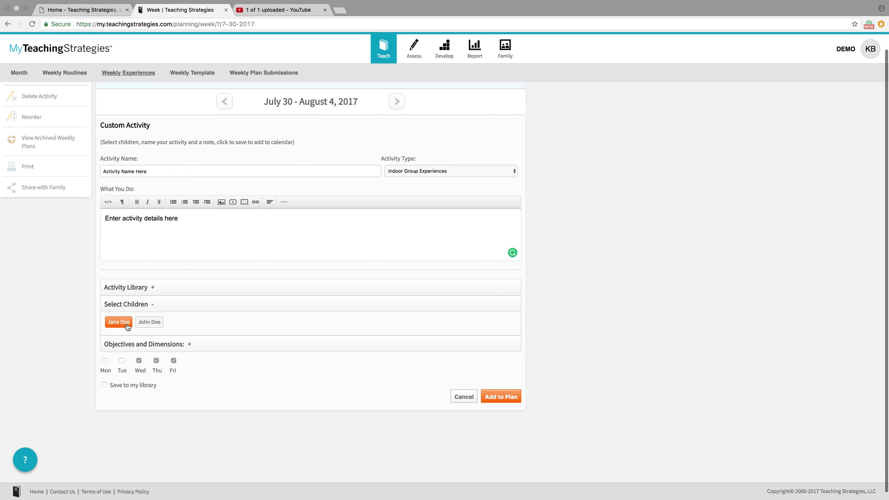
left_click(149, 322)
left_click(120, 325)
Tag the activity with Social-Emotional dimensions 1a and 2c and Literacy dimension 15d.
left_click(151, 345)
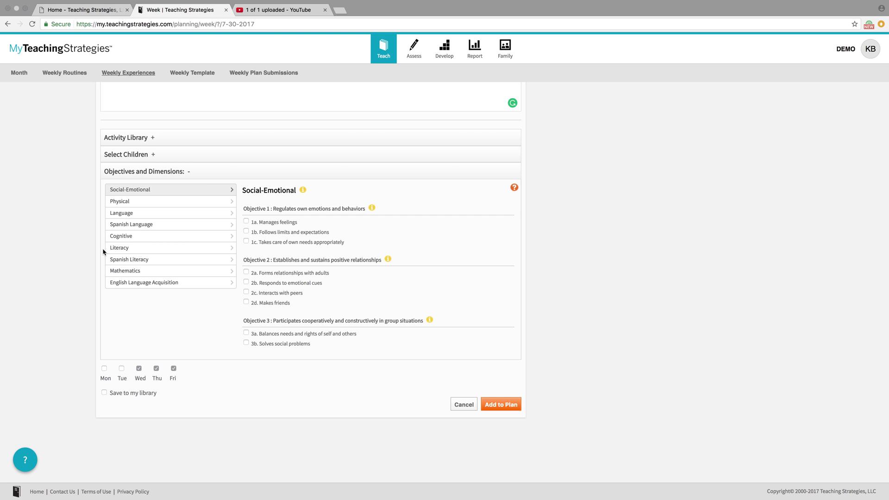
left_click(246, 223)
left_click(246, 292)
left_click(120, 251)
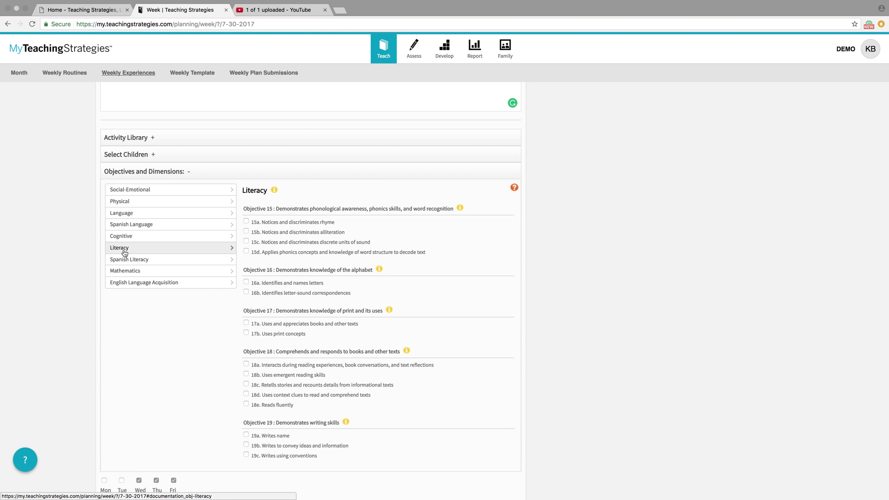
left_click(247, 252)
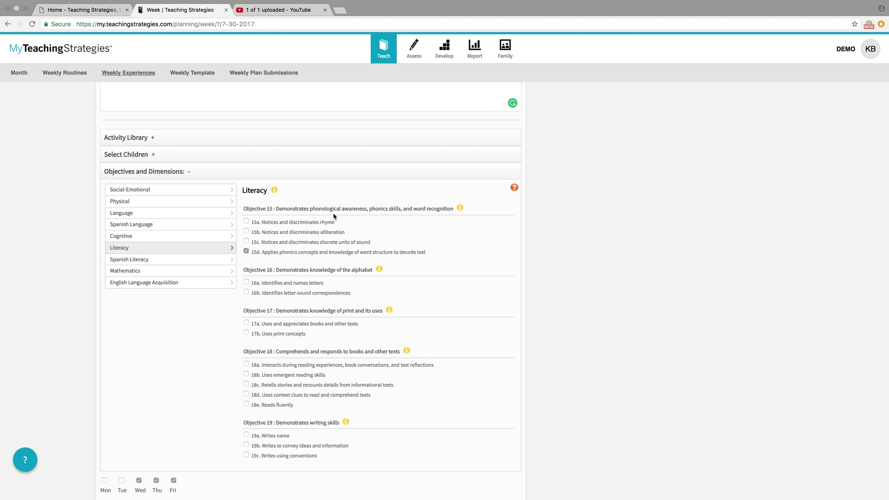
Keep Wednesday, Thursday and Friday as the activity's days and add it to the plan.
scroll(334, 216, "down", 3)
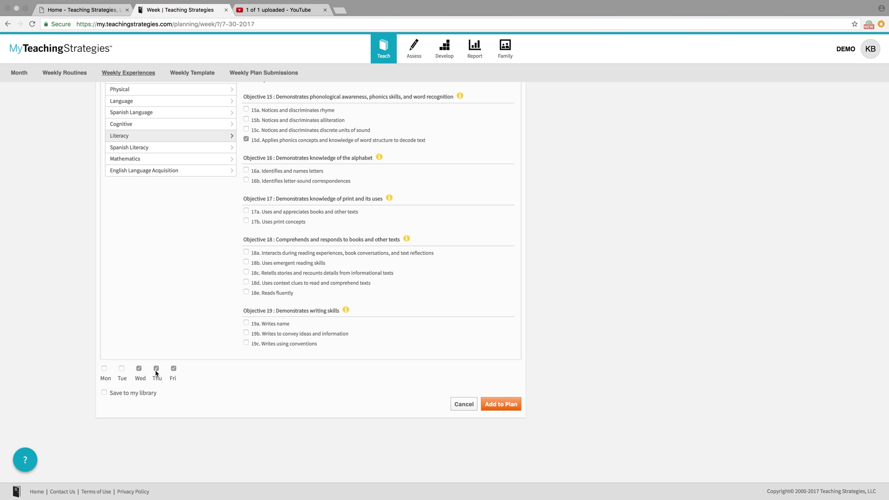
left_click(174, 369)
left_click(174, 369)
left_click(156, 369)
left_click(498, 404)
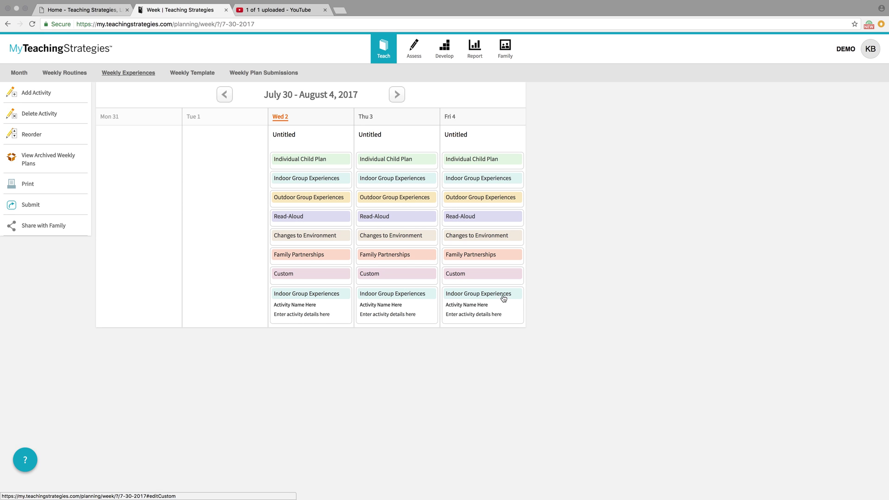
Start another custom activity for Thursday 3 and name it "Outdoor Activity".
left_click(49, 94)
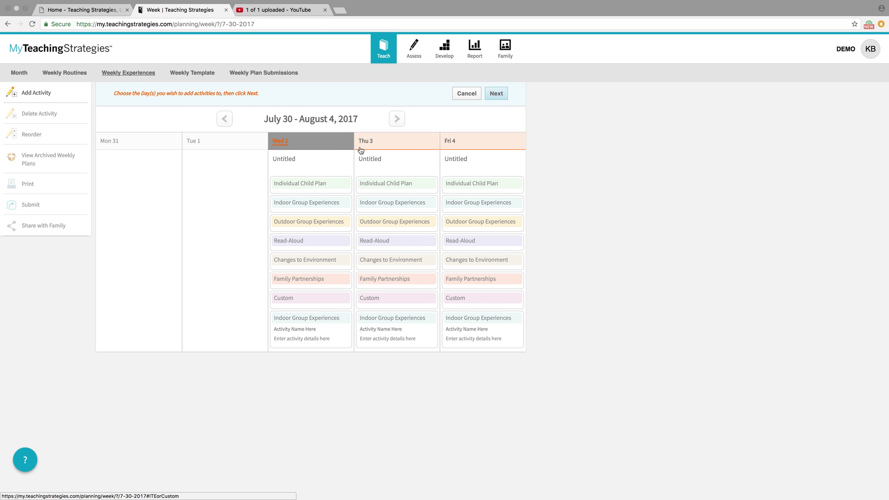
left_click(496, 94)
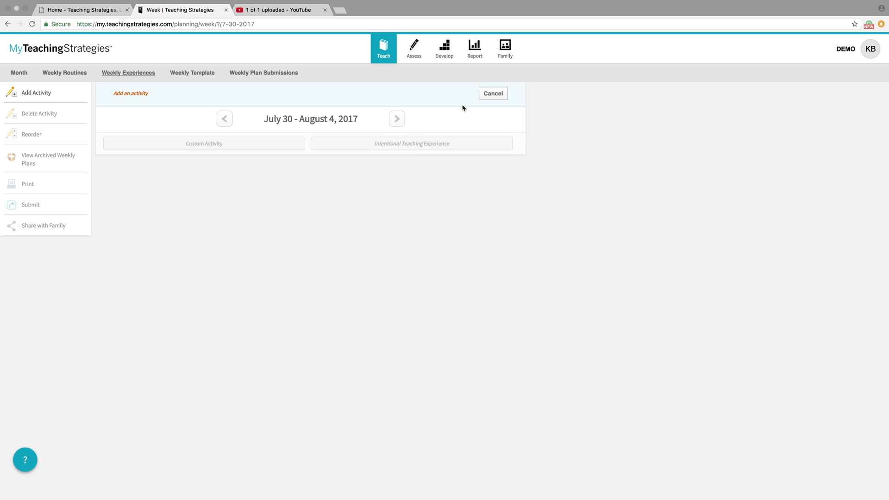
left_click(264, 147)
left_click(173, 189)
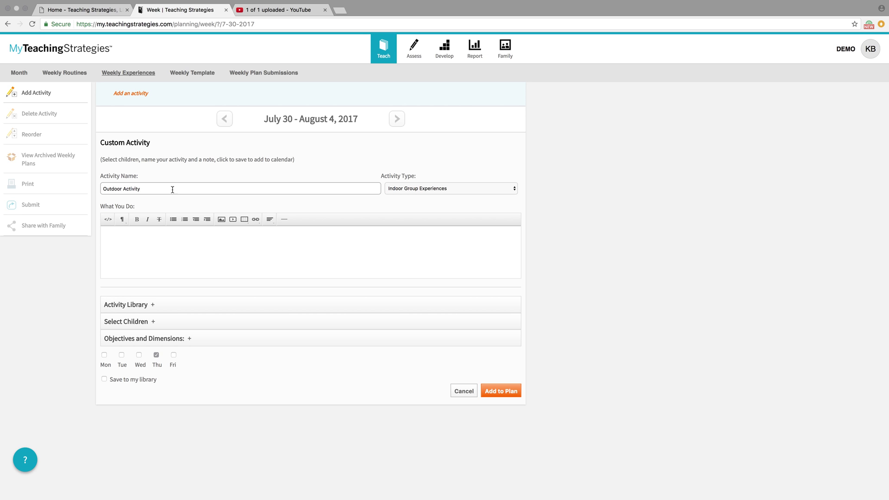
Set the activity type to Outdoor Group Experiences and enter "Details here" as the description.
left_click(423, 190)
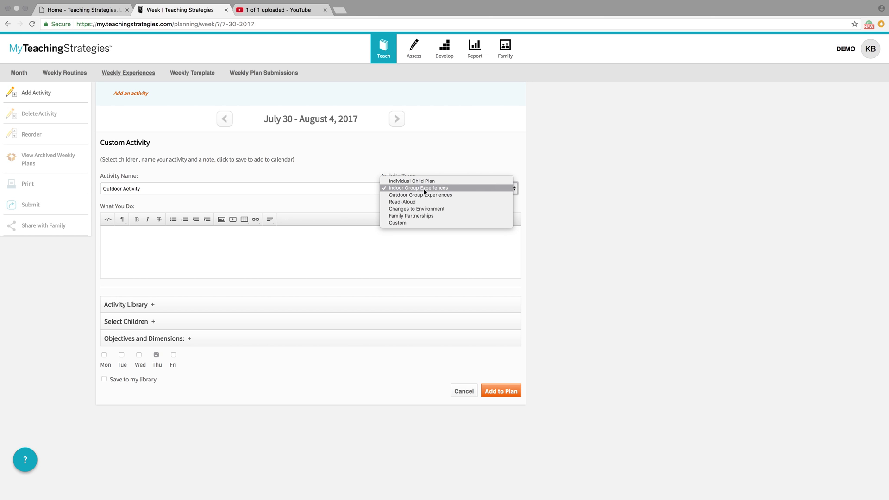
left_click(423, 195)
left_click(234, 250)
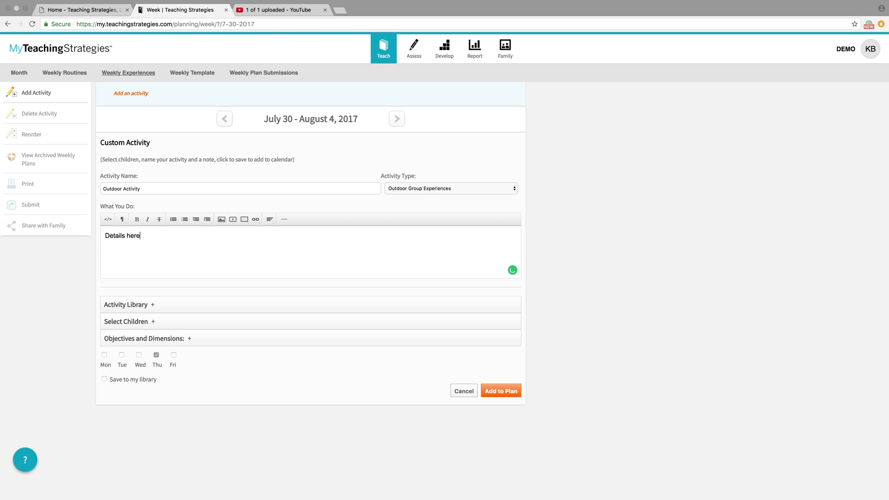
Check the activity library and assign only the second listed child to the outdoor activity.
left_click(143, 306)
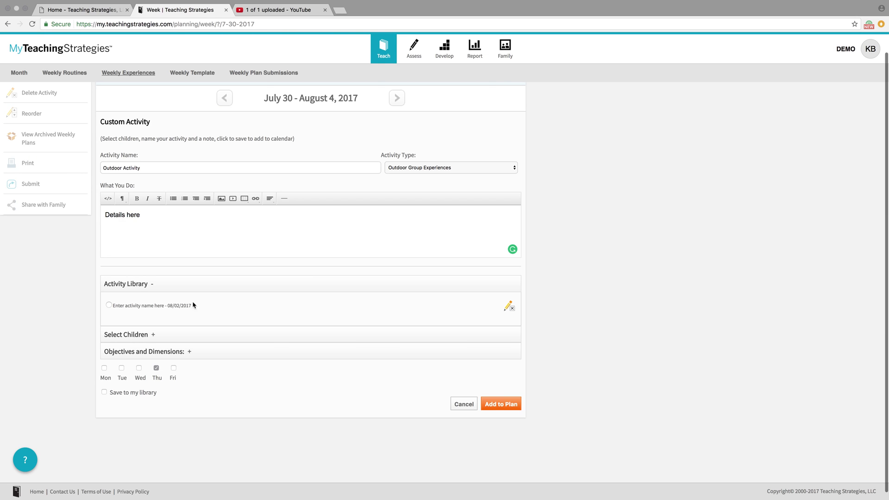
left_click(137, 283)
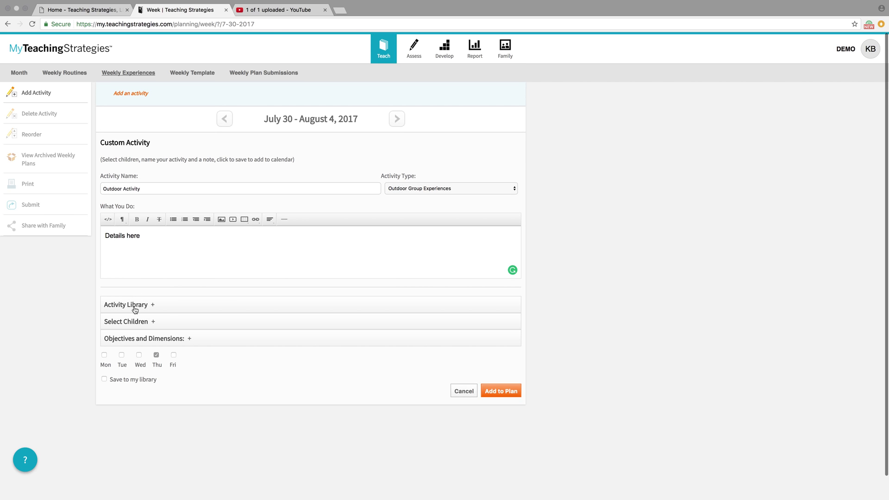
left_click(115, 321)
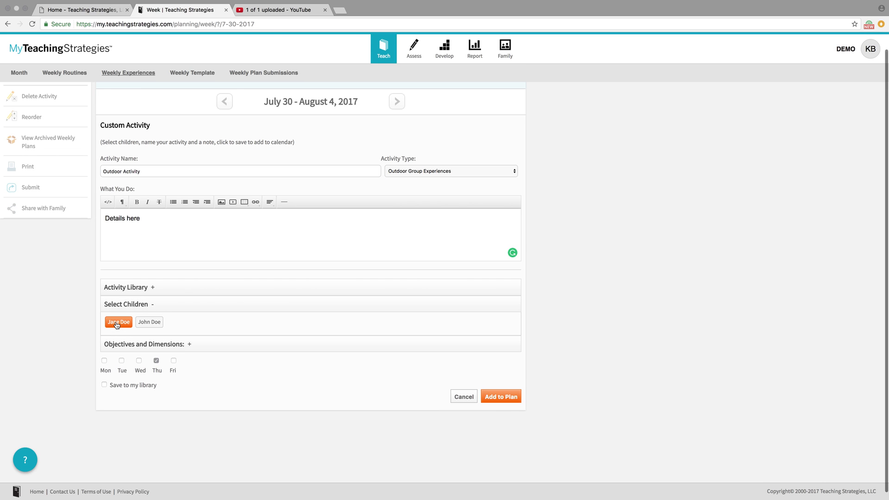
left_click(149, 322)
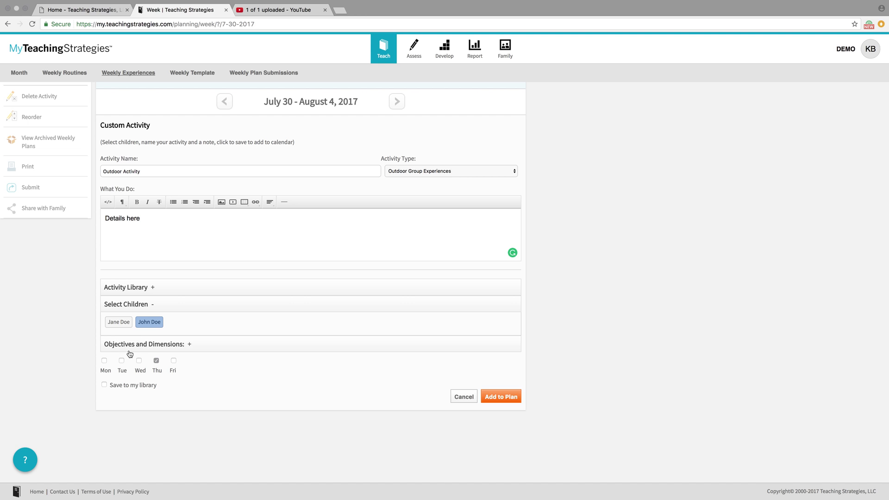
Tag the activity with Physical objective 4, Demonstrates traveling skills, and add it to the plan for Thursday and Friday.
left_click(129, 352)
scroll(143, 310, "down", 5)
scroll(143, 312, "up", 3)
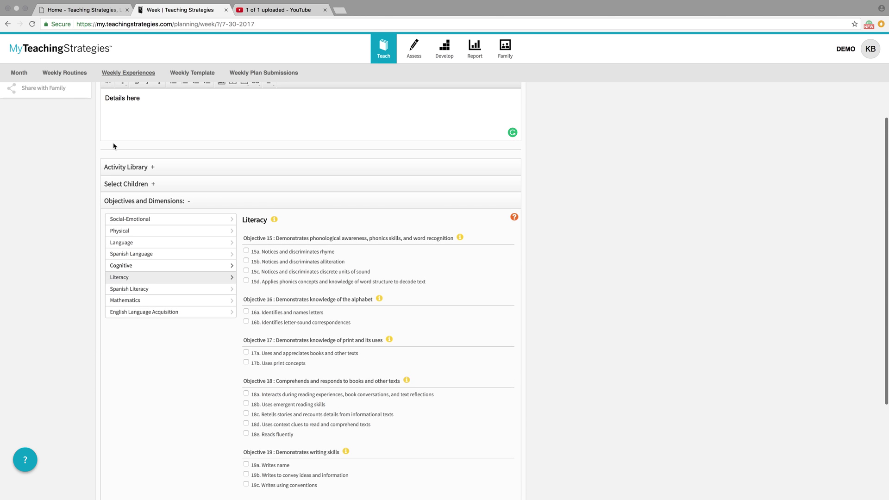
left_click(132, 237)
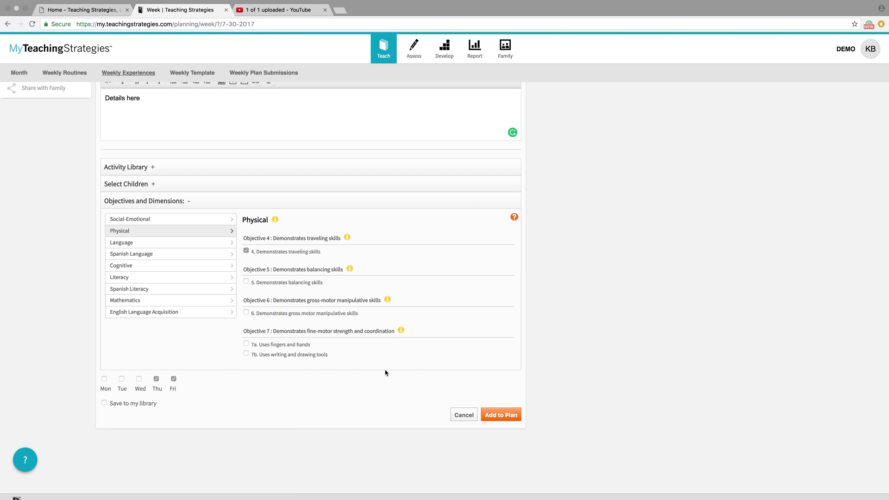
left_click(499, 422)
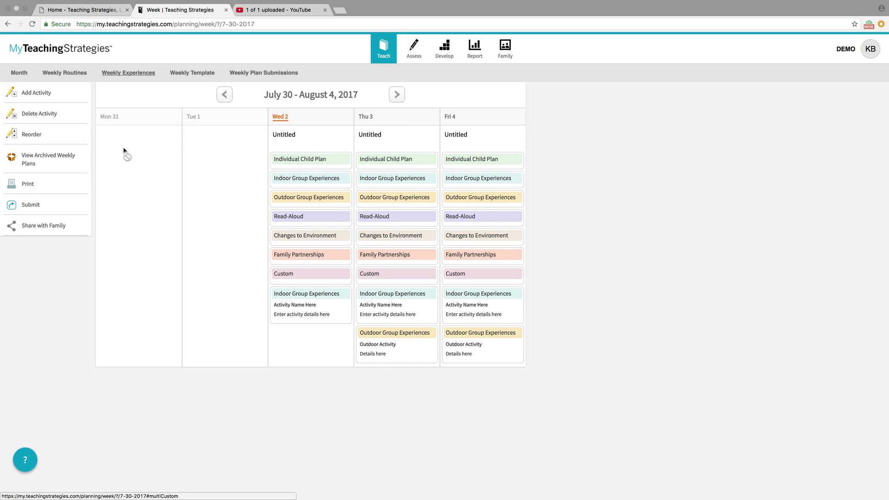
Reorder the week's plan so the indoor activity comes first on Wednesday through Friday, followed by the outdoor activity on Thursday and Friday.
left_click(28, 135)
left_click_drag(294, 322, 294, 176)
left_click_drag(398, 333, 396, 196)
left_click_drag(381, 388, 384, 222)
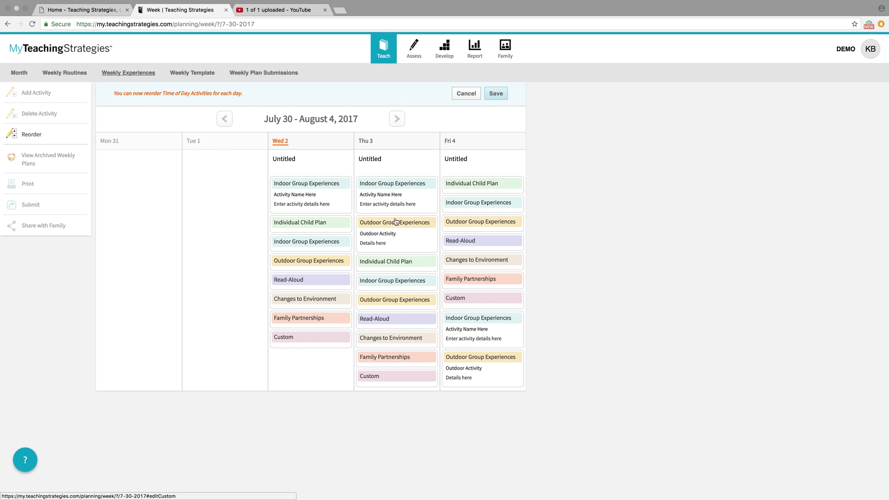
left_click_drag(469, 337, 472, 180)
left_click_drag(486, 359, 480, 216)
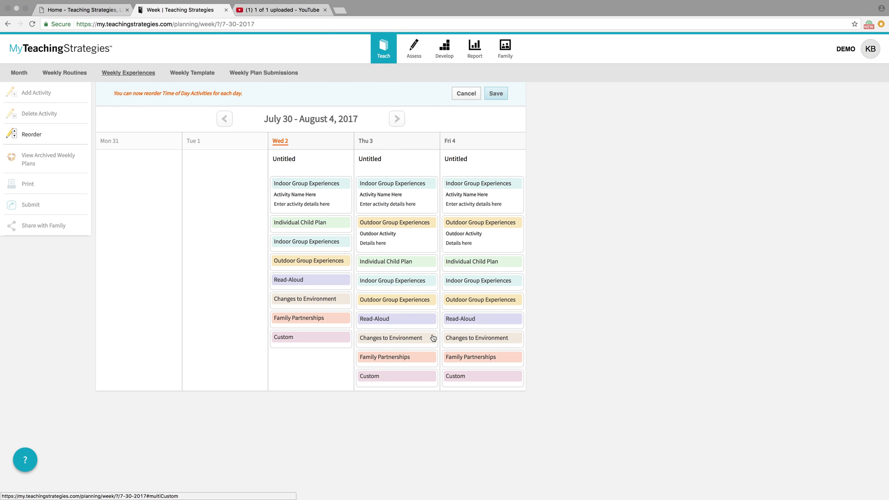
Save the reordered activities in the July 30 - August 4, 2017 plan.
left_click(499, 96)
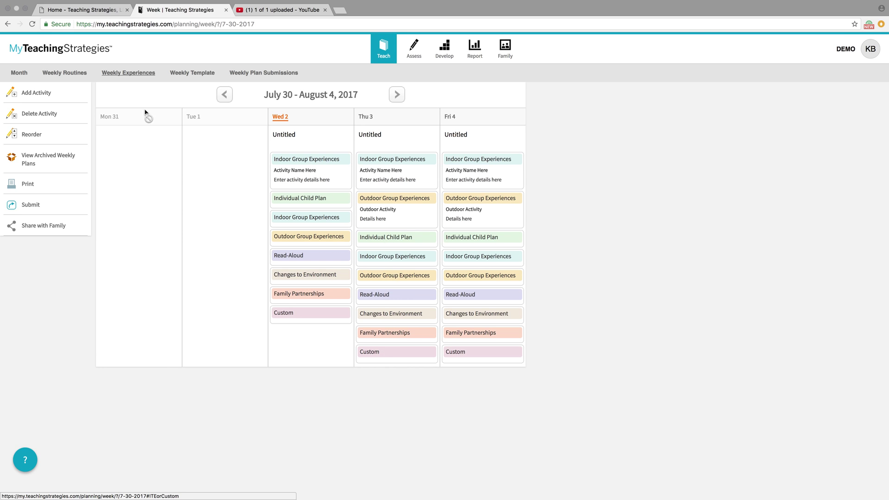
Start a custom activity for Wednesday and check which activity types are available.
left_click(47, 94)
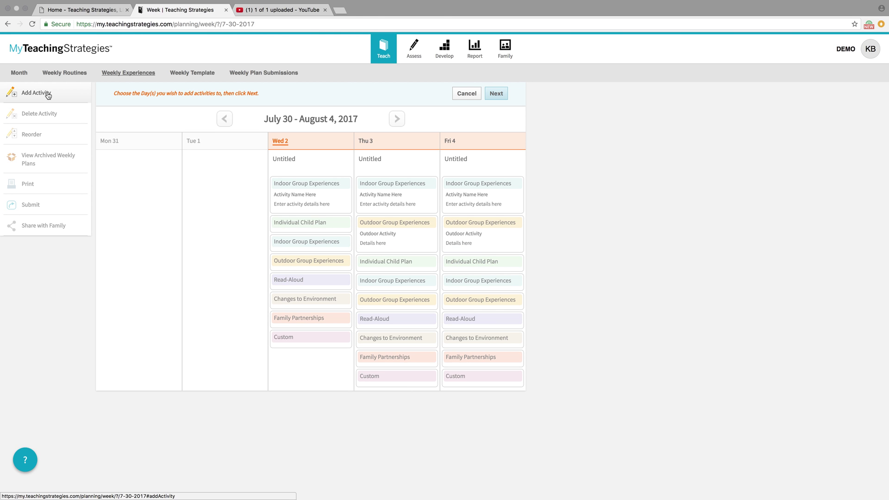
left_click(301, 139)
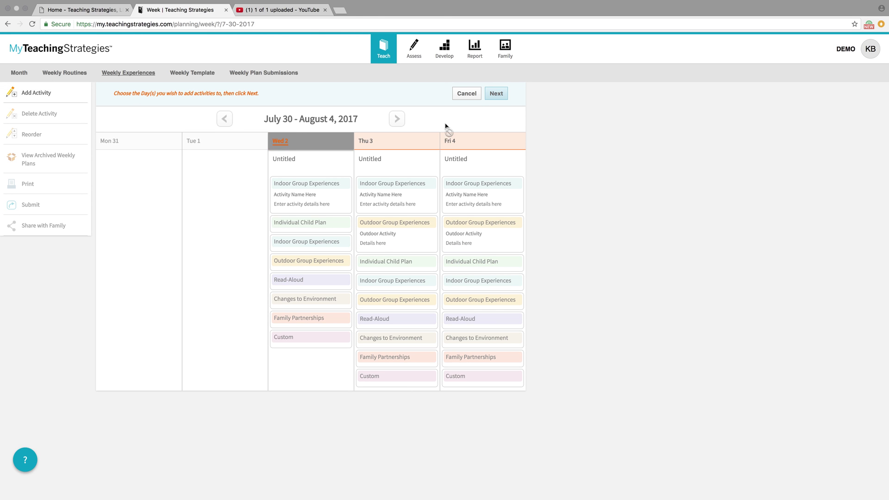
left_click(502, 97)
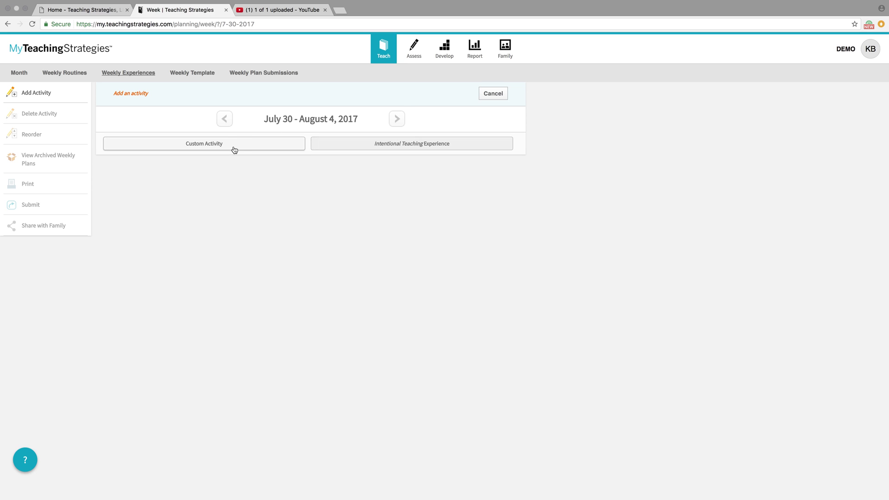
left_click(233, 150)
left_click(129, 184)
left_click(427, 188)
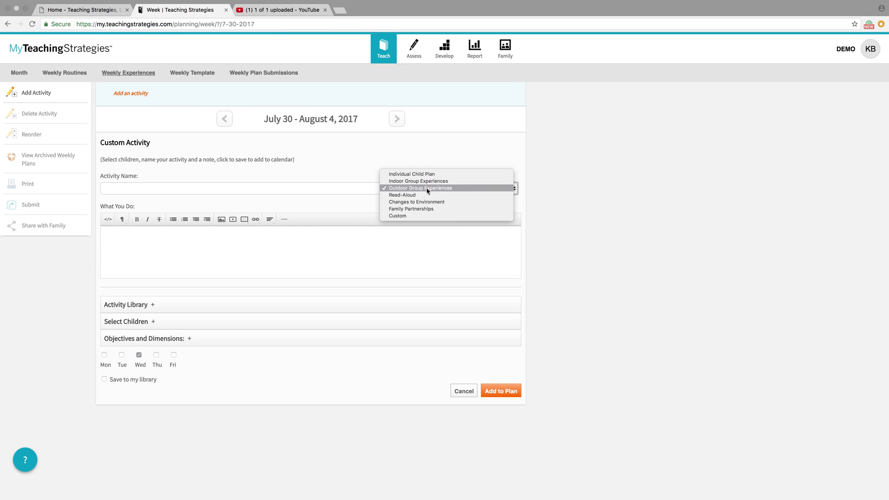
Look through the description, library, children and objectives sections of the custom activity form and return to Weekly Experiences without adding it.
left_click(159, 242)
left_click(109, 235)
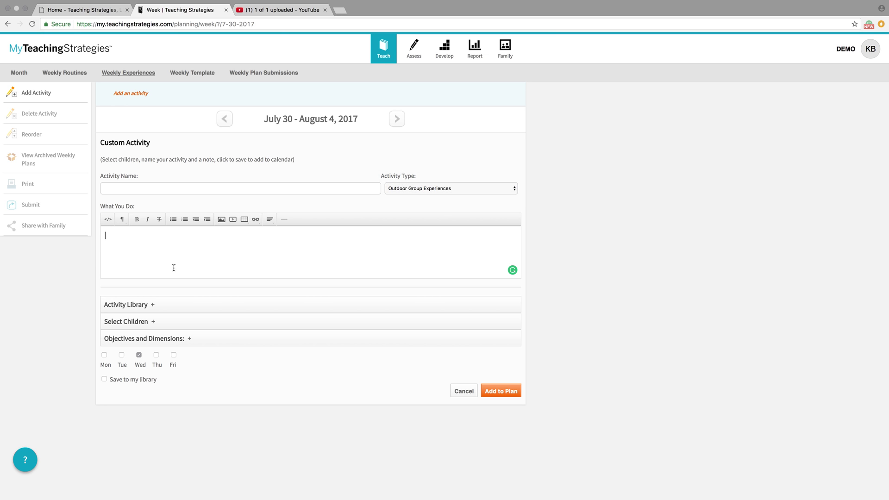
left_click(122, 306)
left_click(134, 288)
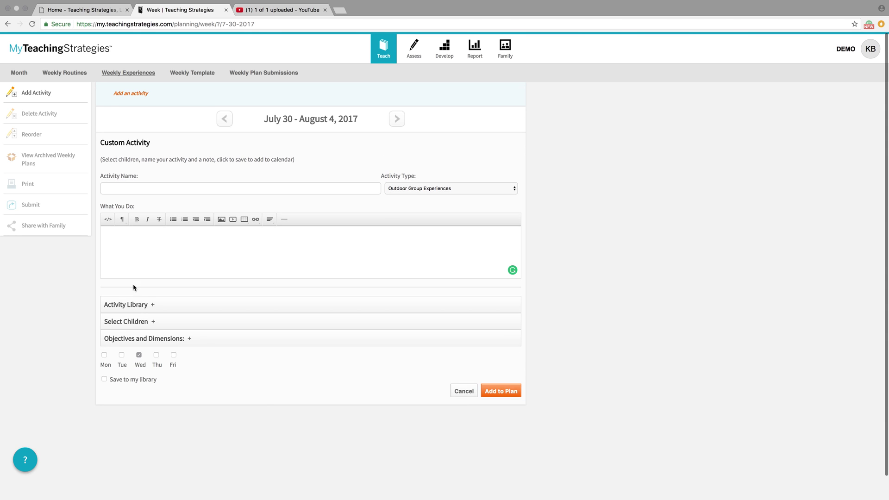
left_click(126, 322)
left_click(127, 324)
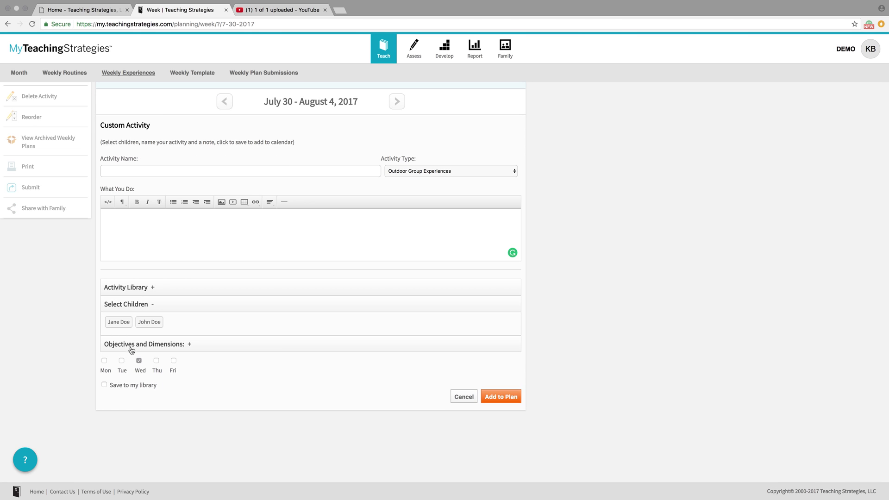
left_click(135, 345)
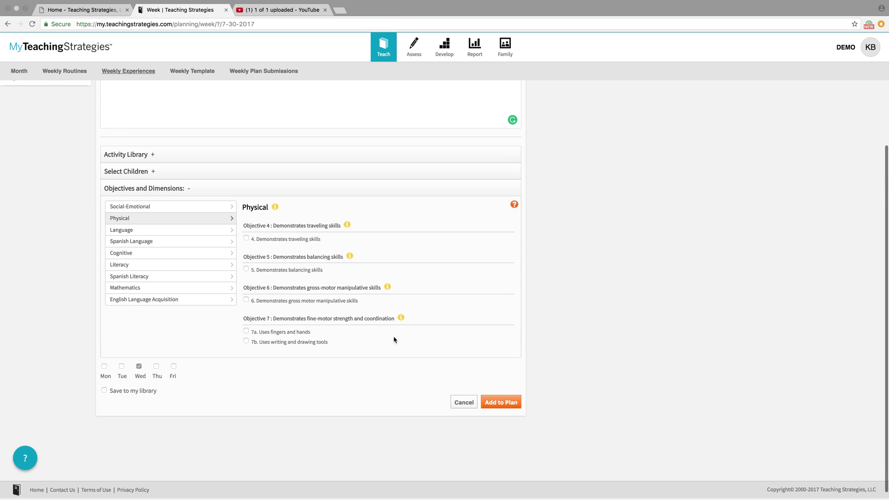
left_click(494, 399)
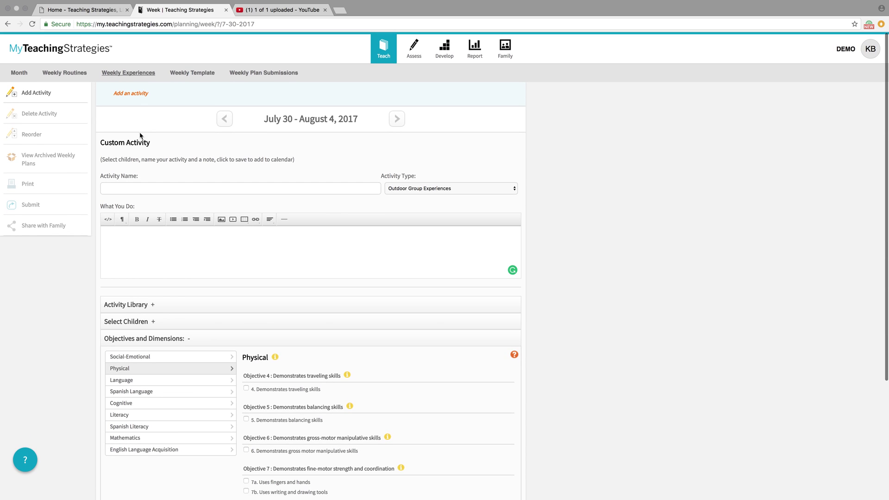
left_click(134, 74)
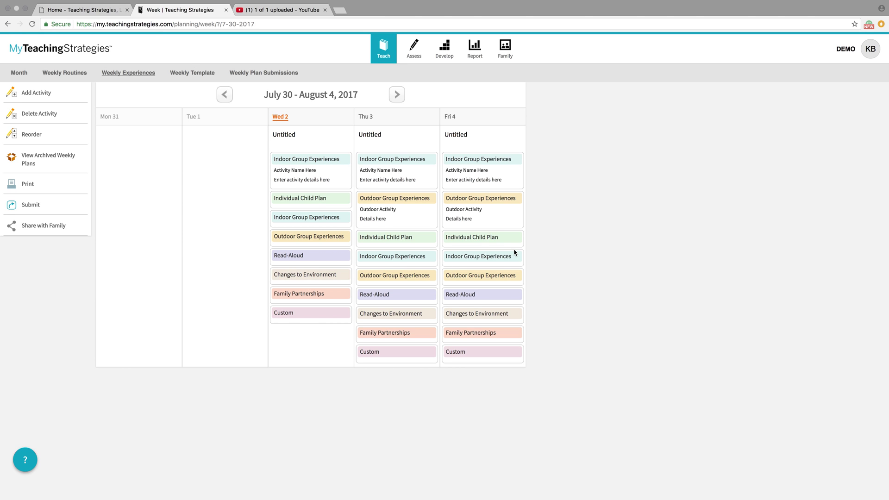
Generate a print version of the weekly plan with both Week View and Day View, keeping the default print options.
left_click(24, 190)
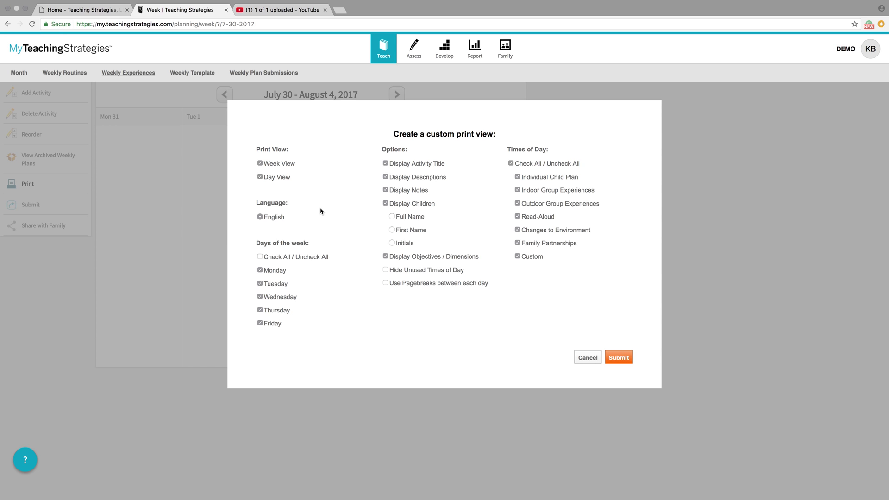
left_click(621, 357)
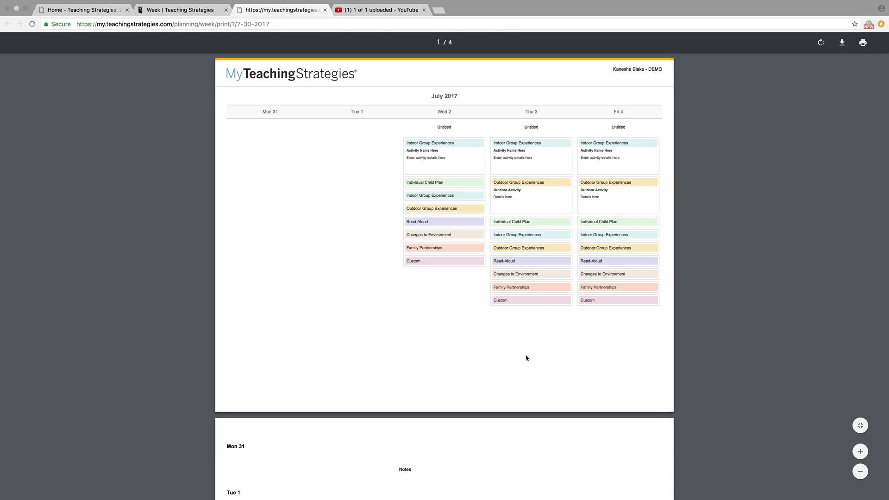
Examine the weekly overview and daily detail pages of the print version and return to the weekly plan.
scroll(526, 358, "down", 1)
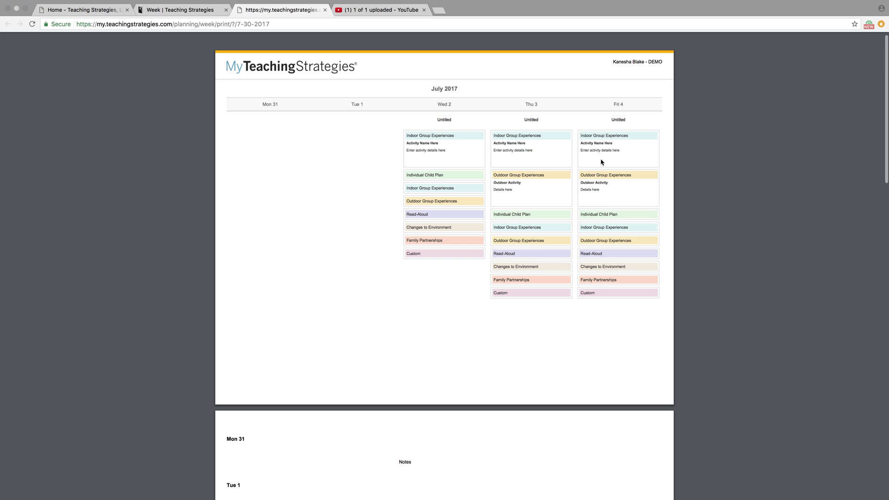
scroll(360, 222, "down", 5)
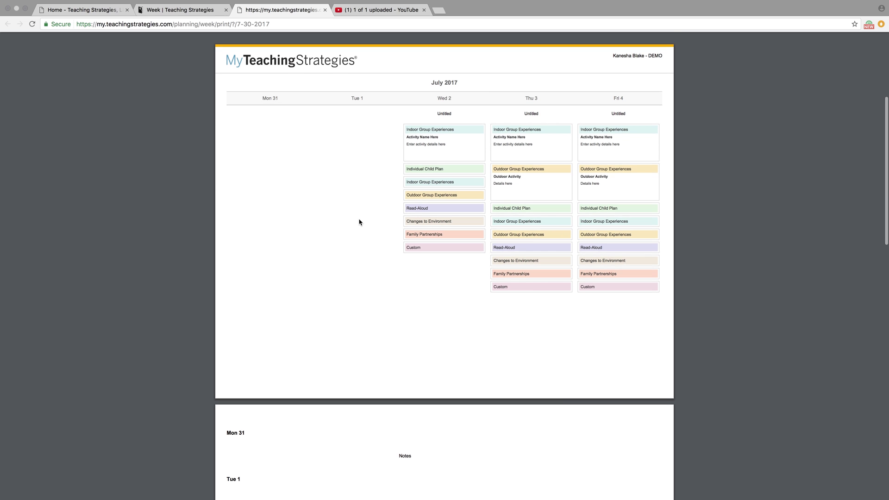
scroll(378, 265, "down", 1)
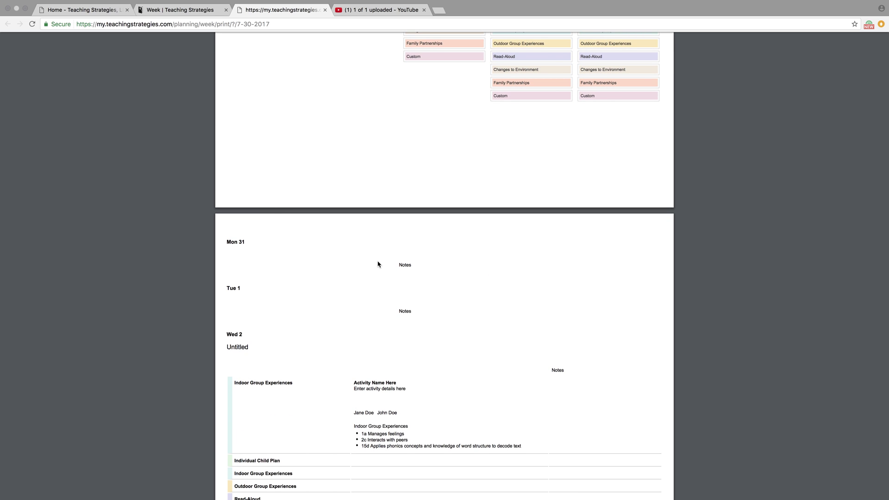
scroll(378, 265, "down", 5)
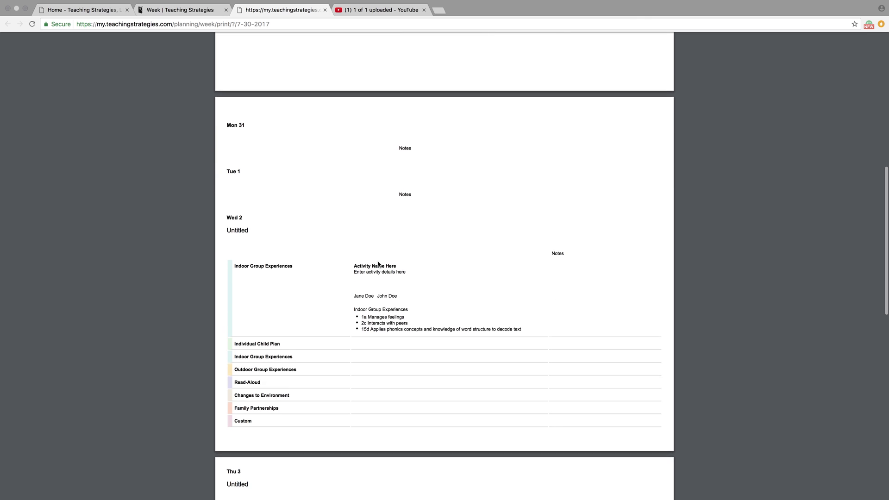
scroll(378, 265, "down", 9)
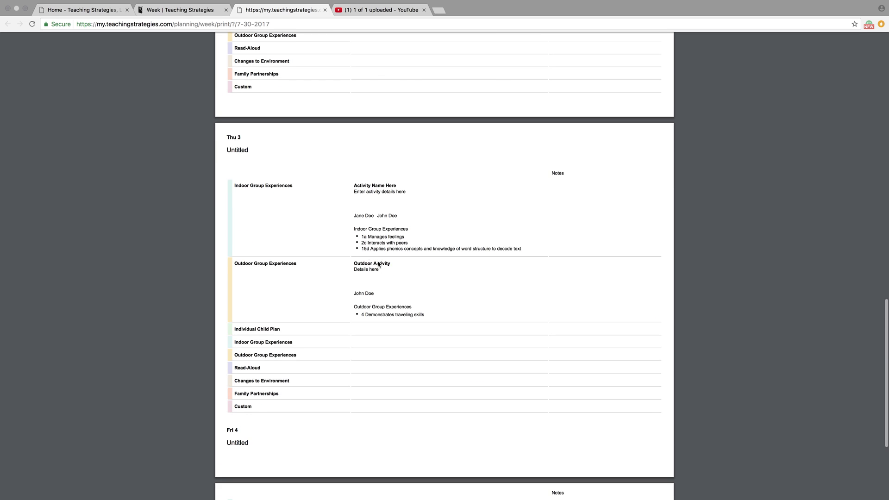
scroll(378, 264, "down", 5)
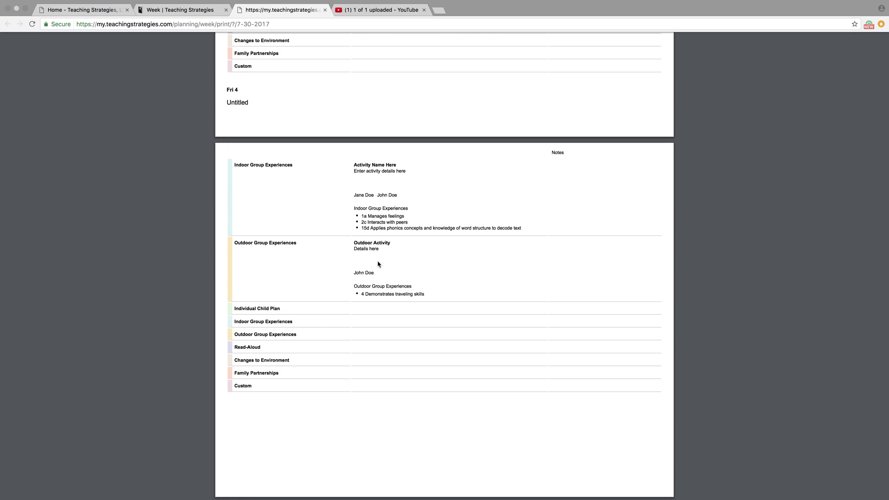
scroll(378, 264, "up", 20)
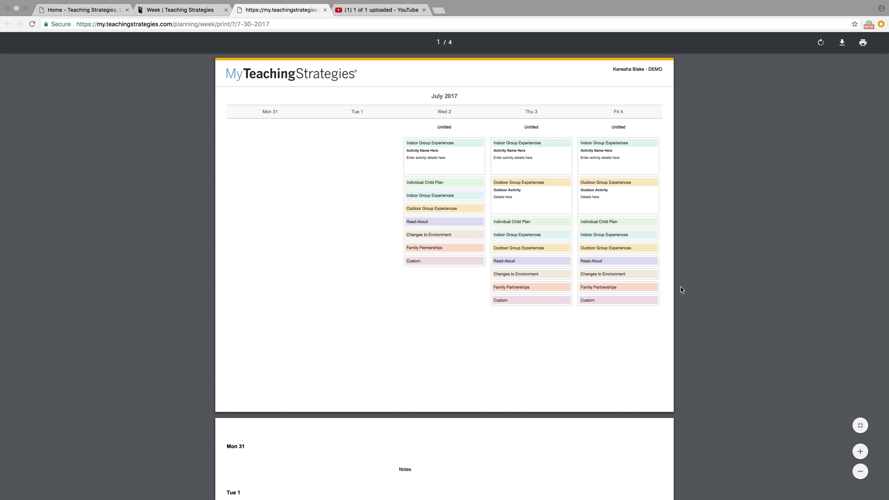
scroll(667, 290, "down", 4)
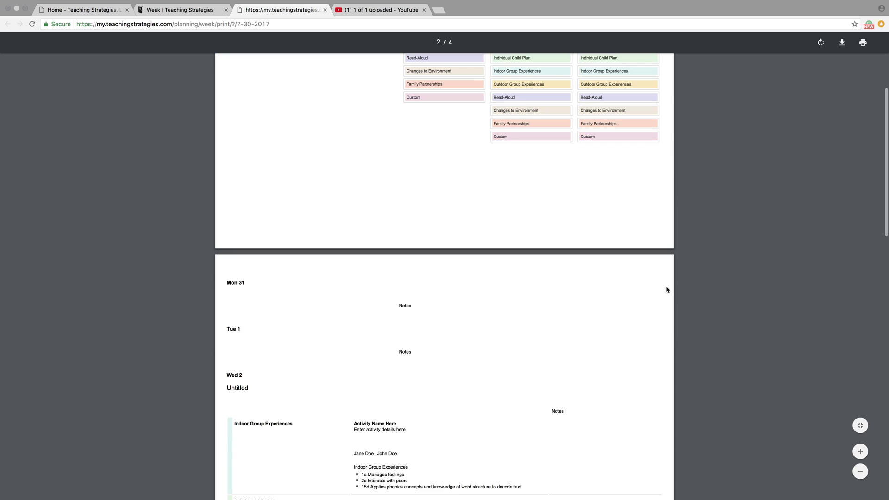
scroll(667, 290, "down", 2)
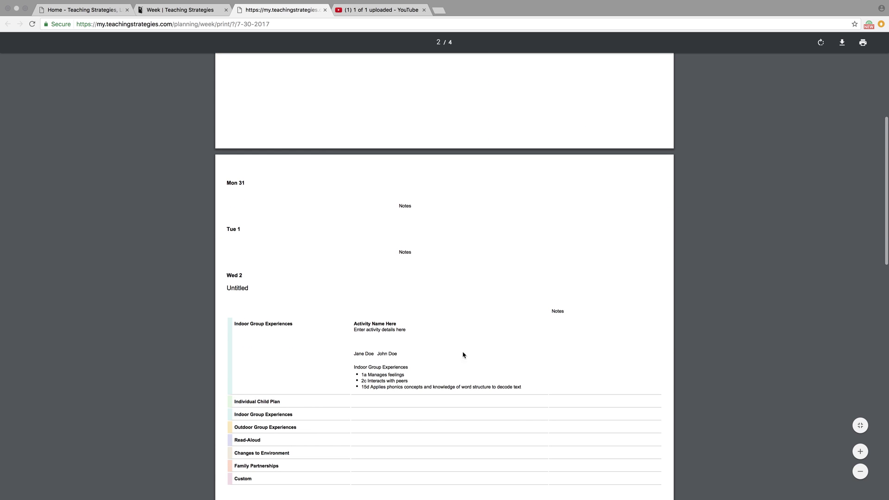
scroll(520, 254, "up", 6)
left_click(173, 9)
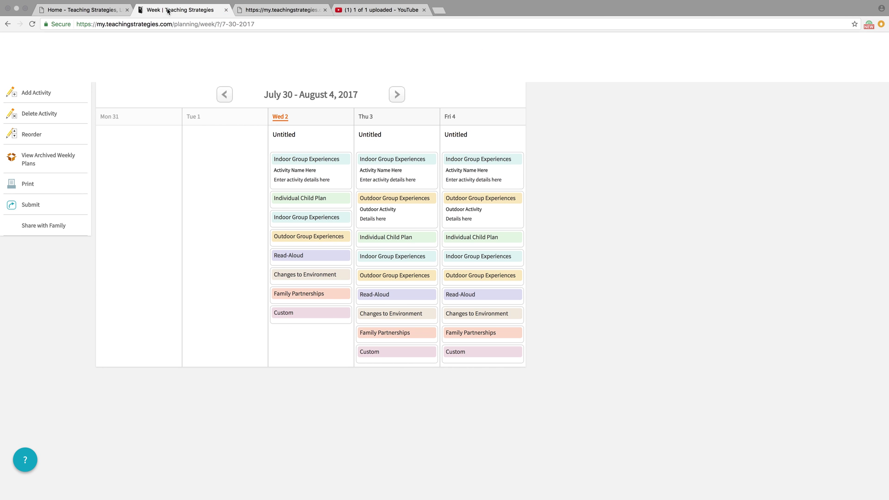
Open the weekly plan submission form and choose the third listed administrator as recipient.
left_click(27, 210)
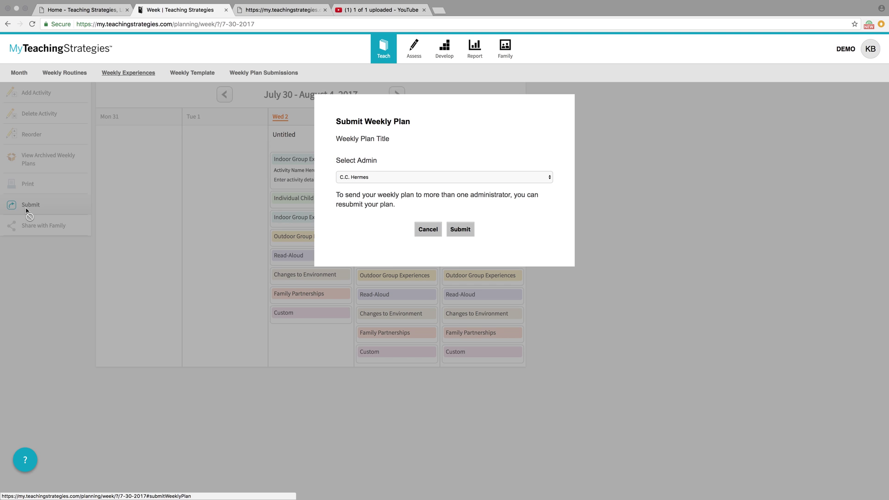
left_click(362, 178)
left_click(369, 191)
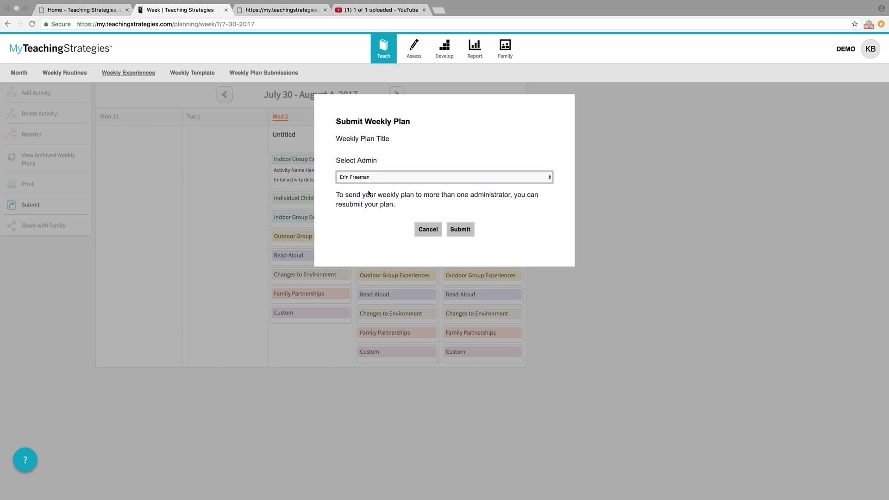
left_click(468, 233)
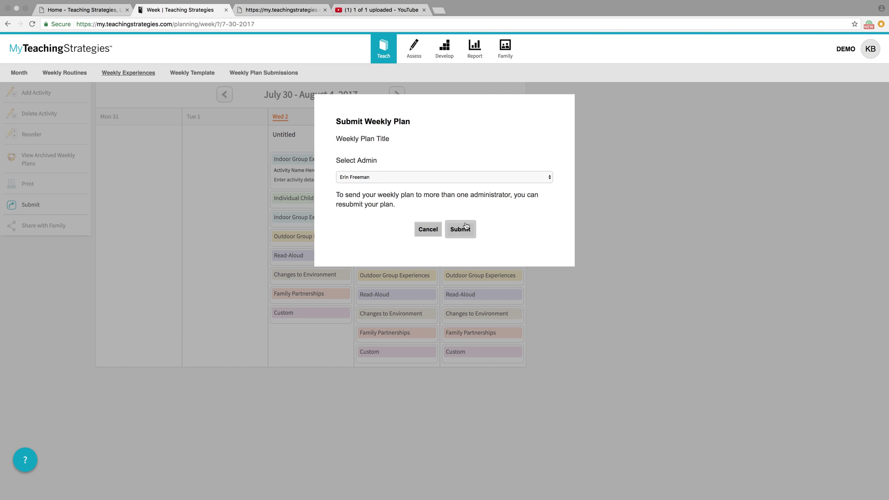
Check the administrator choices and title line in the submission form and cancel the submission.
left_click(364, 177)
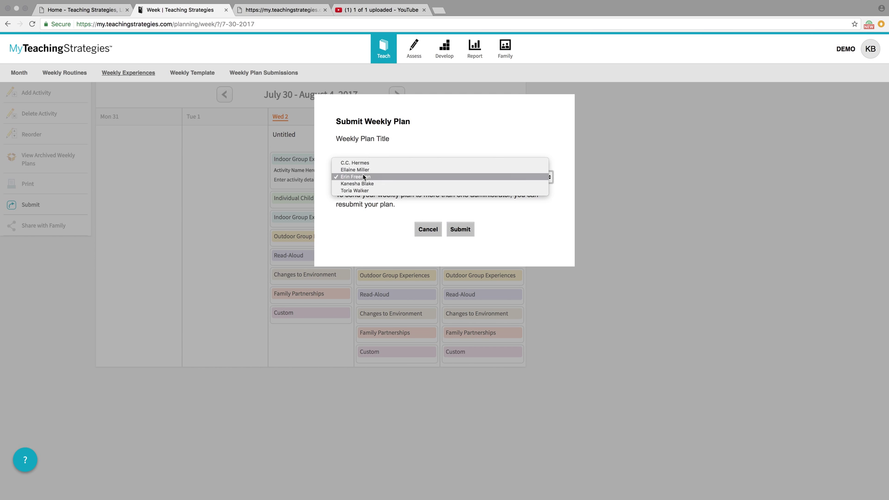
left_click(364, 177)
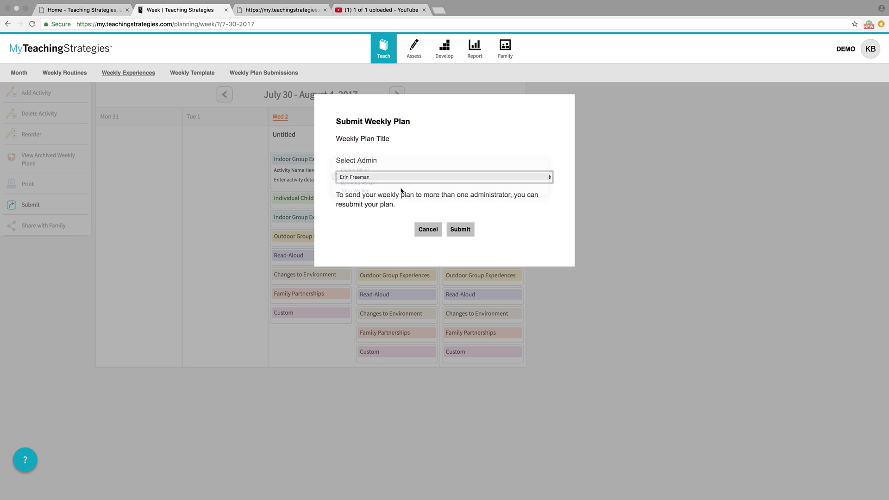
left_click(385, 137)
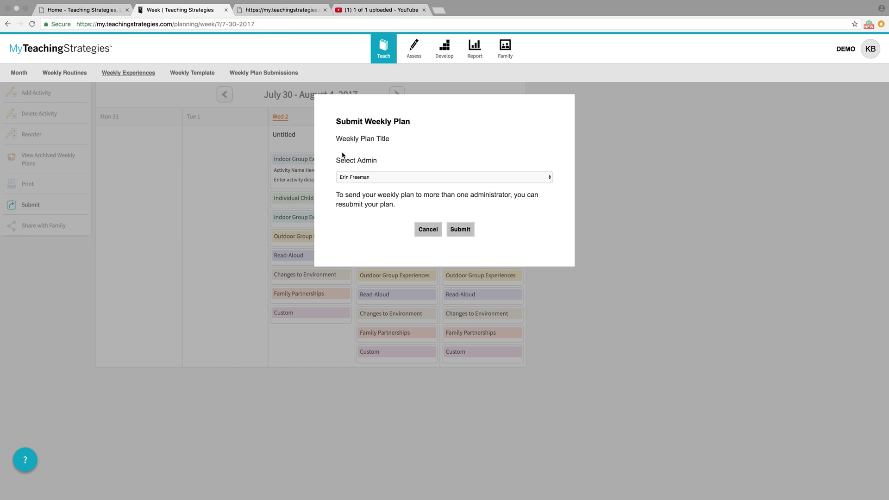
left_click(466, 228)
left_click(343, 139)
left_click(427, 229)
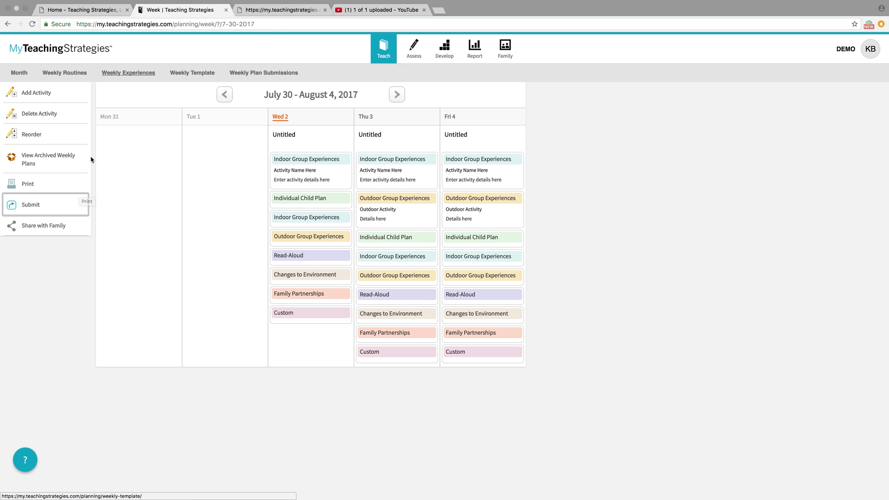
Reopen the weekly plan submission form, read the note about sending to more than one administrator, and cancel.
left_click(32, 206)
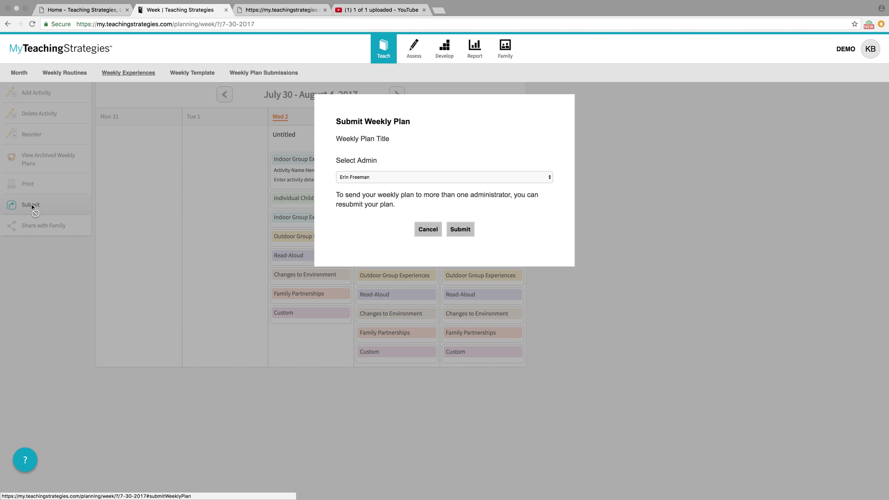
left_click(464, 230)
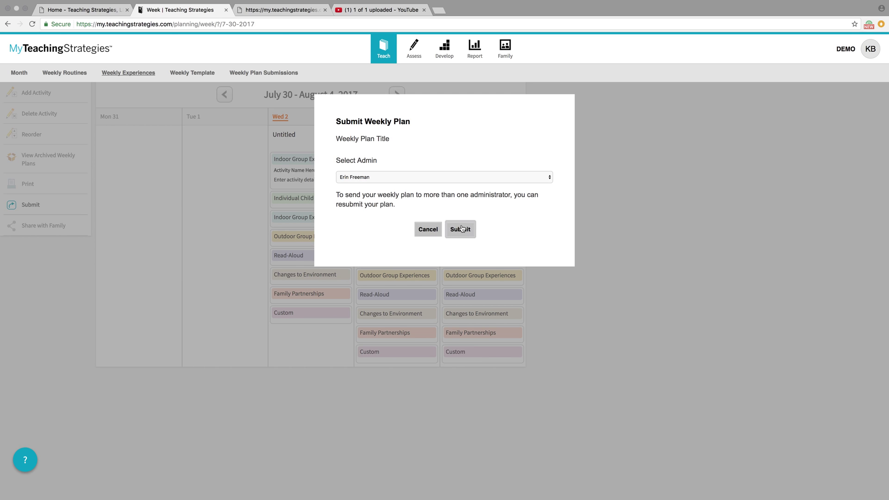
left_click_drag(335, 195, 399, 206)
left_click(439, 231)
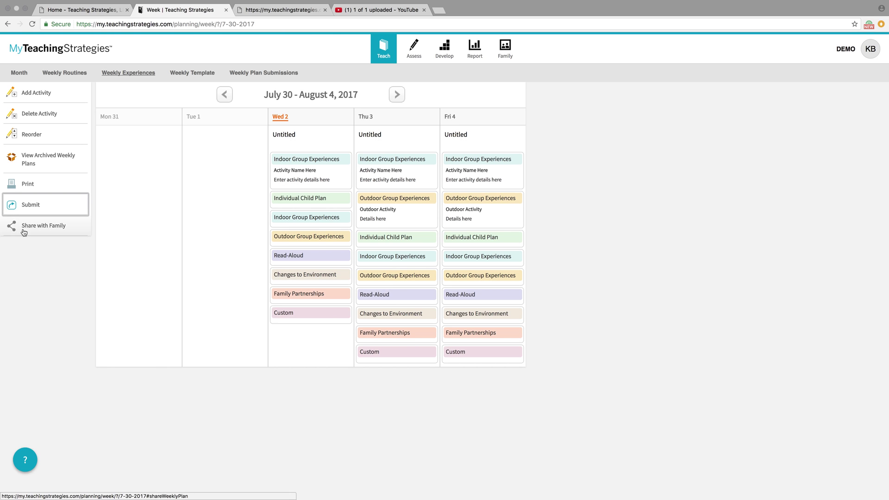
Open the weekly plan submission form again and choose the fourth listed administrator as recipient.
left_click(47, 207)
left_click(356, 177)
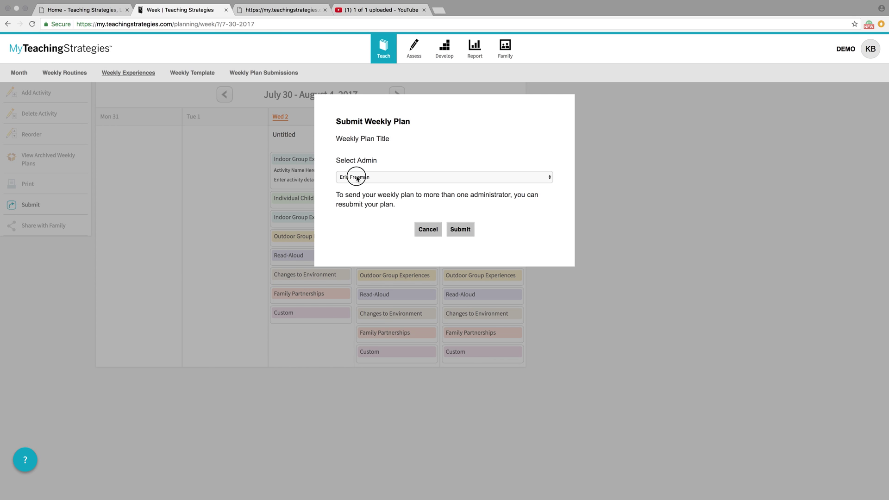
left_click(387, 184)
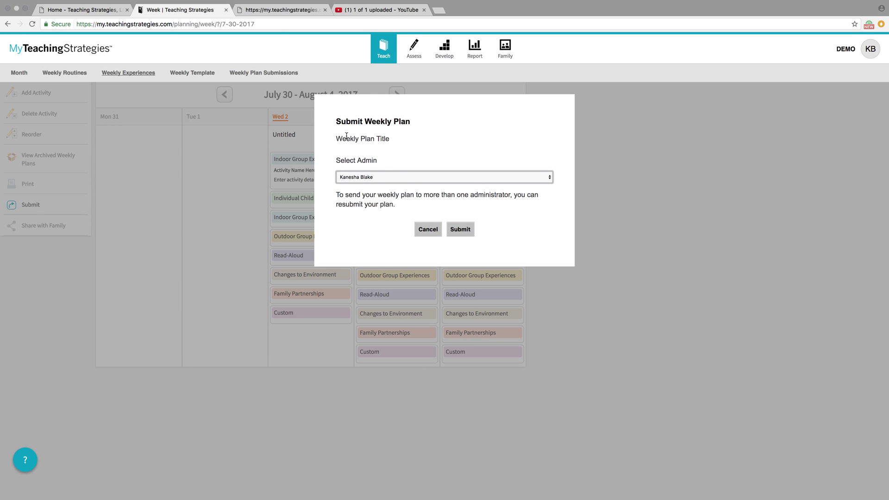
Check the title line in the weekly plan submission form and cancel the submission.
left_click(338, 149)
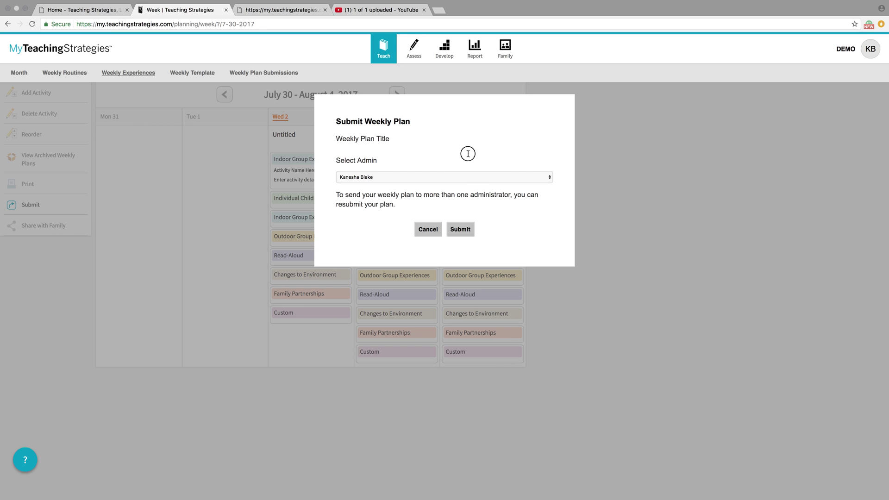
left_click(338, 150)
left_click(431, 231)
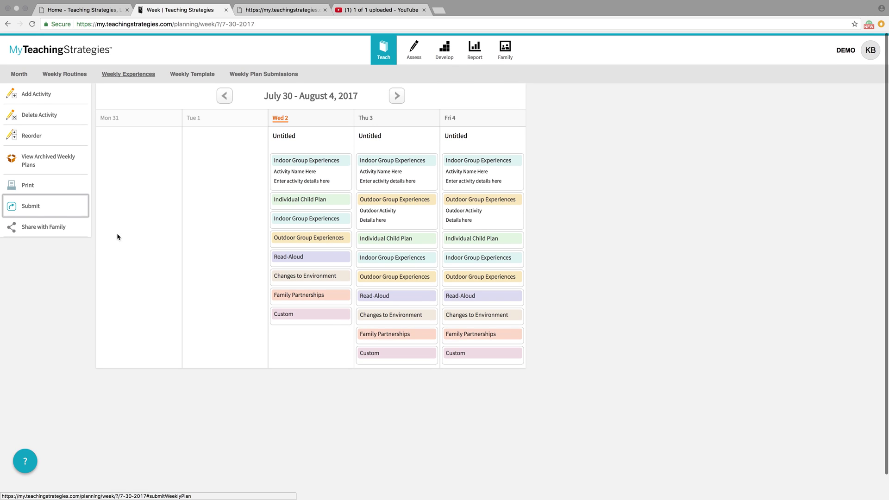
Delete Wednesday's first Indoor Group Experiences entry, the one containing "Activity Name Here", from the weekly plan.
left_click(39, 119)
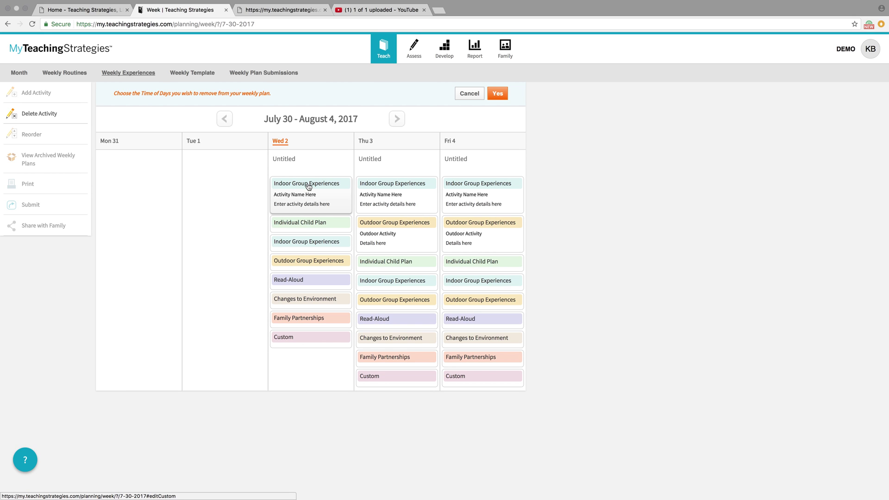
left_click(503, 98)
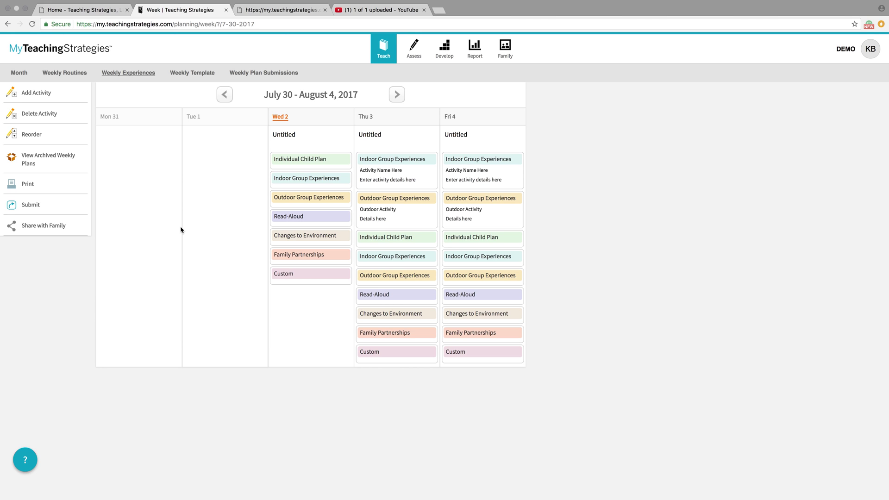
Check the list of submitted weekly plans and return to the weekly experiences plan.
left_click(260, 74)
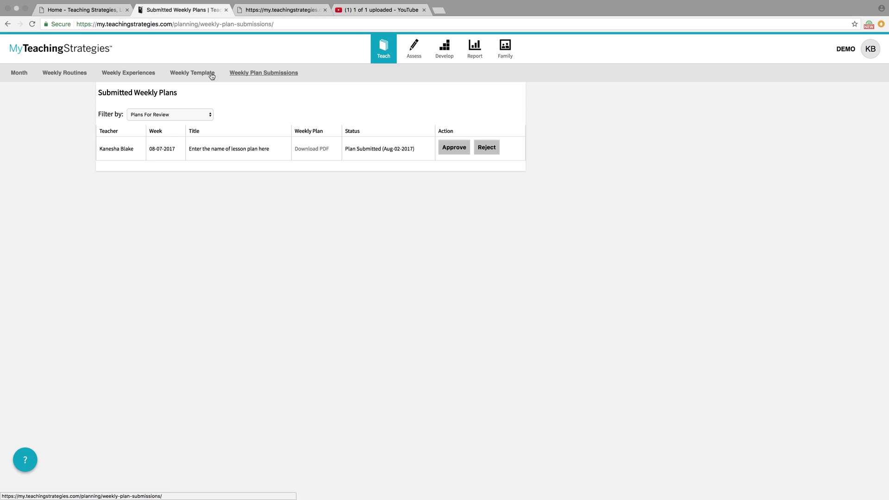
left_click(115, 73)
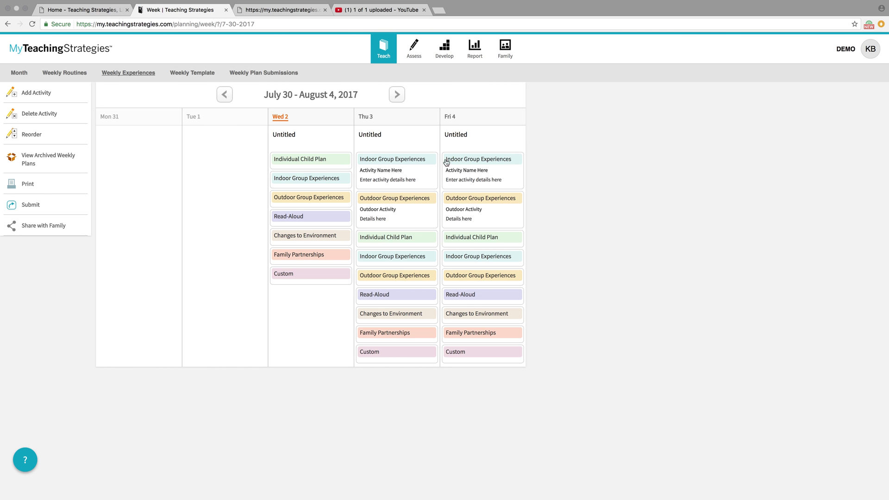
View today's activities on the dashboard and reopen the July 30 - August 4 week from the August 2017 month calendar.
left_click(57, 50)
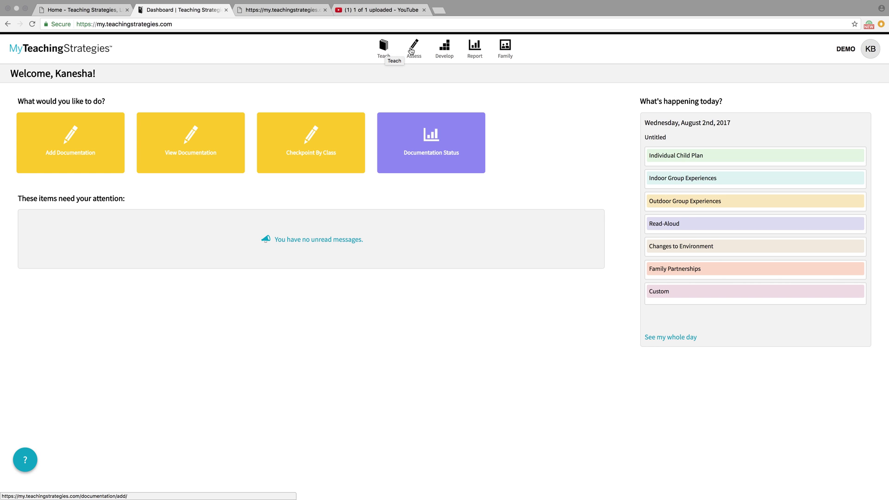
left_click(388, 46)
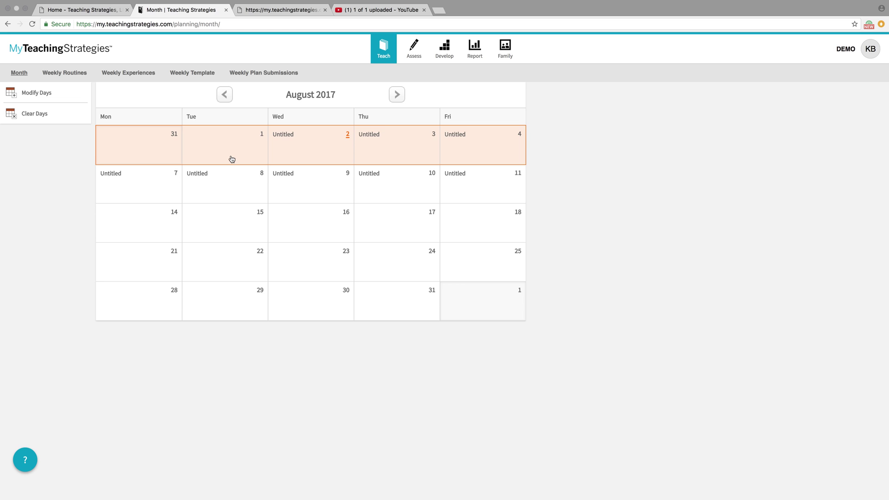
left_click(305, 149)
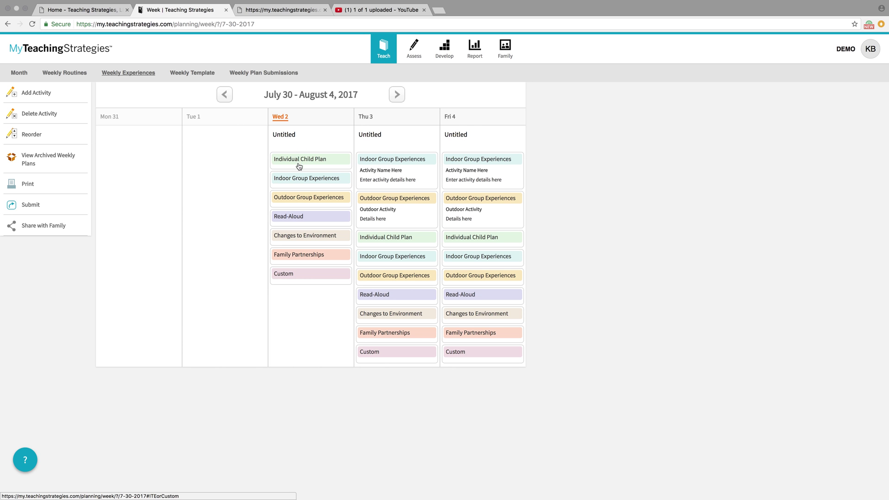
Start a custom activity for Wednesday's Indoor Group Experiences, naming it "Custom Activity" with the description "Details".
left_click(294, 180)
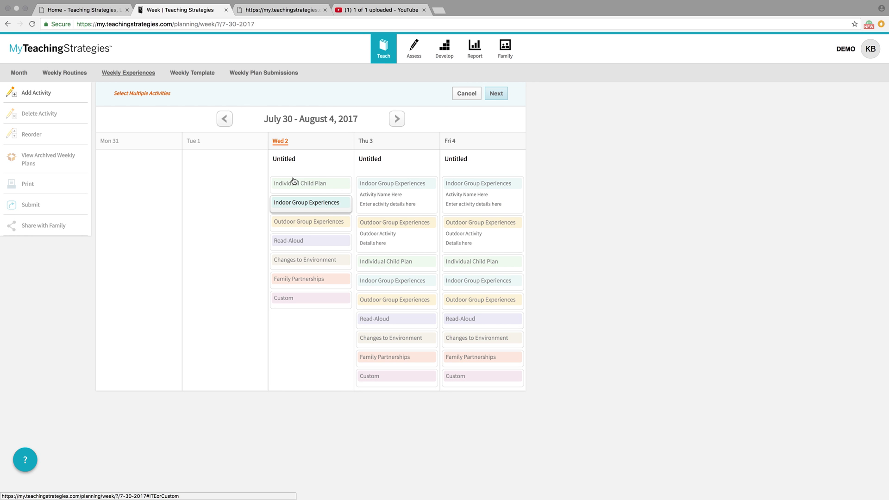
left_click(506, 93)
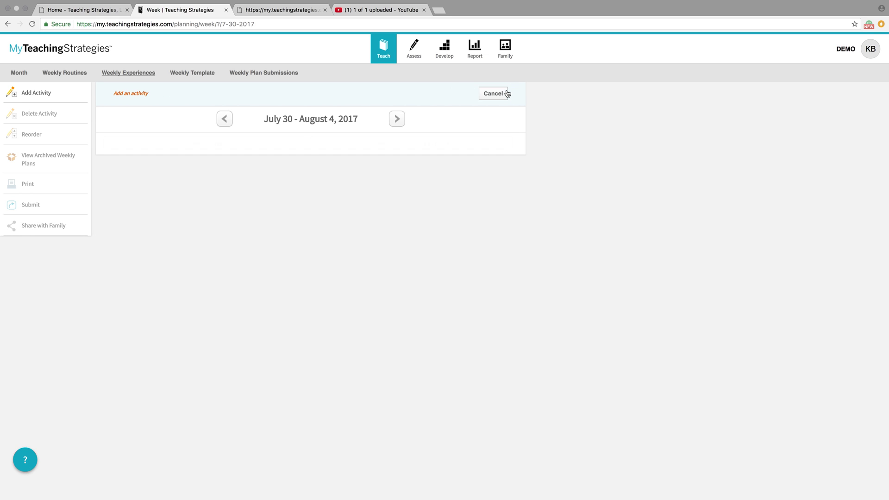
left_click(239, 142)
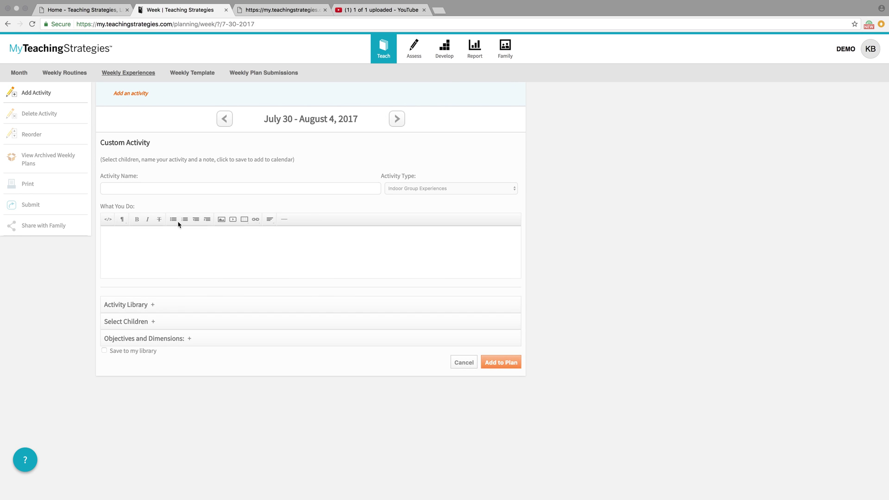
left_click(137, 192)
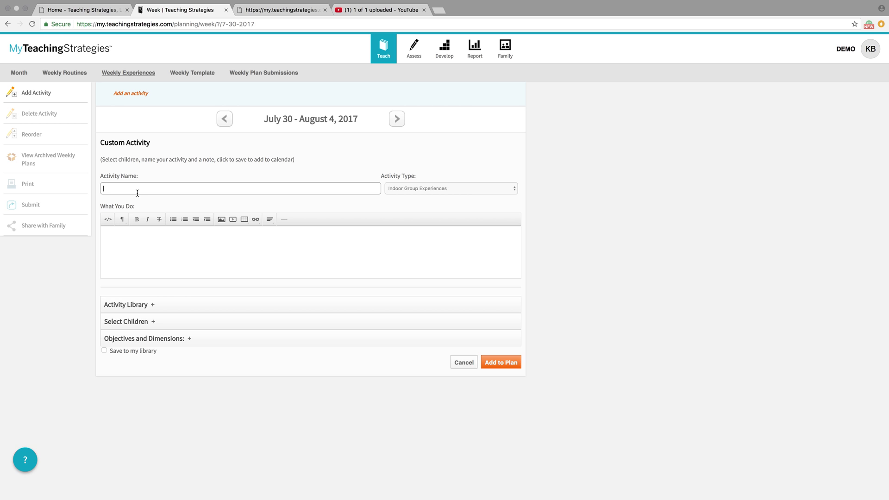
type("Custom Activity")
left_click(207, 255)
type("Details")
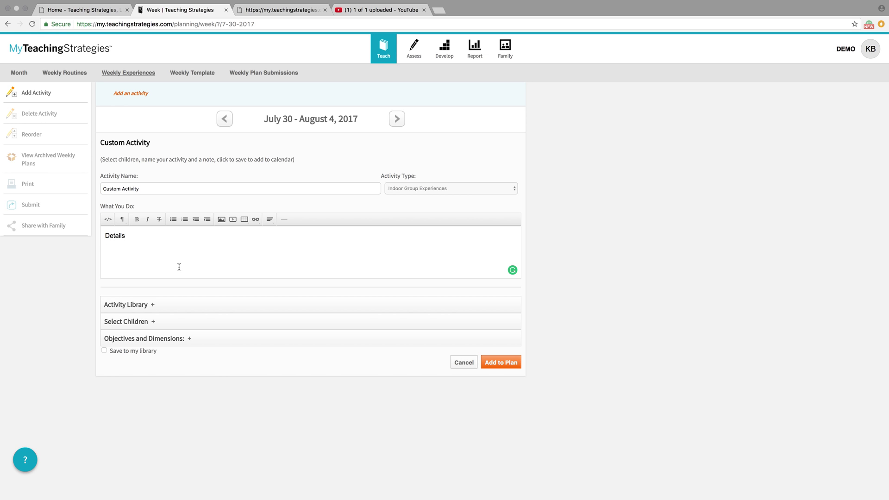
Link the Social-Emotional objective "1a. Manages feelings" to the custom activity.
left_click(203, 338)
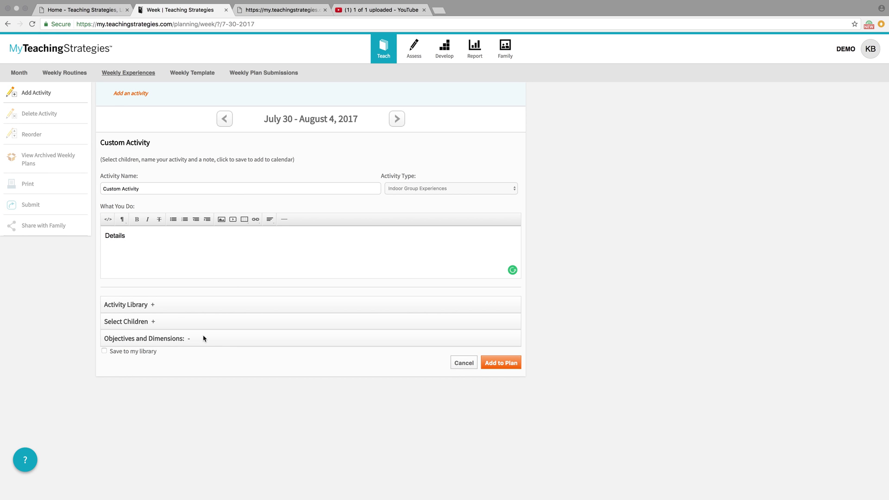
scroll(211, 345, "down", 3)
left_click(246, 250)
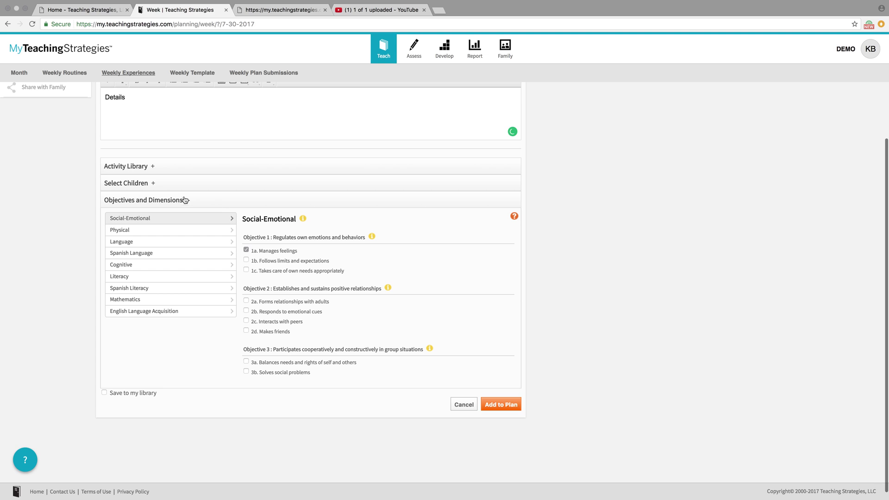
Assign both listed children to the custom activity and add it to the weekly plan.
left_click(134, 183)
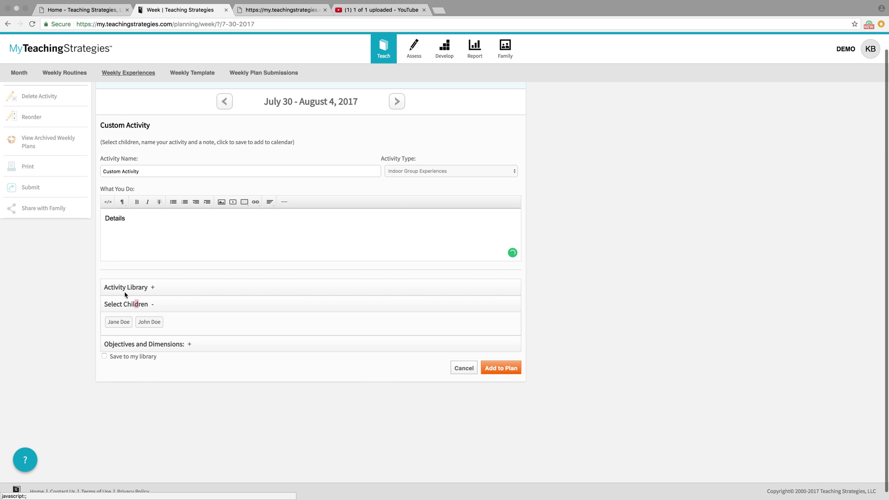
left_click(119, 322)
left_click(149, 322)
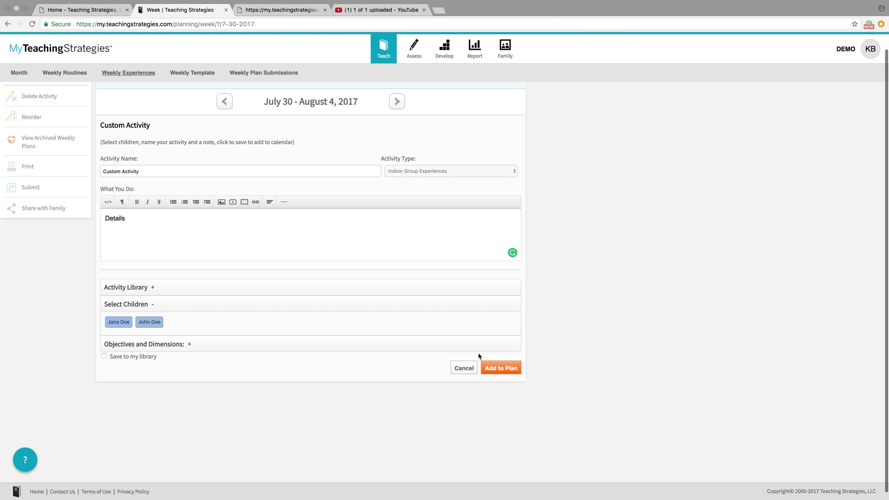
left_click(501, 369)
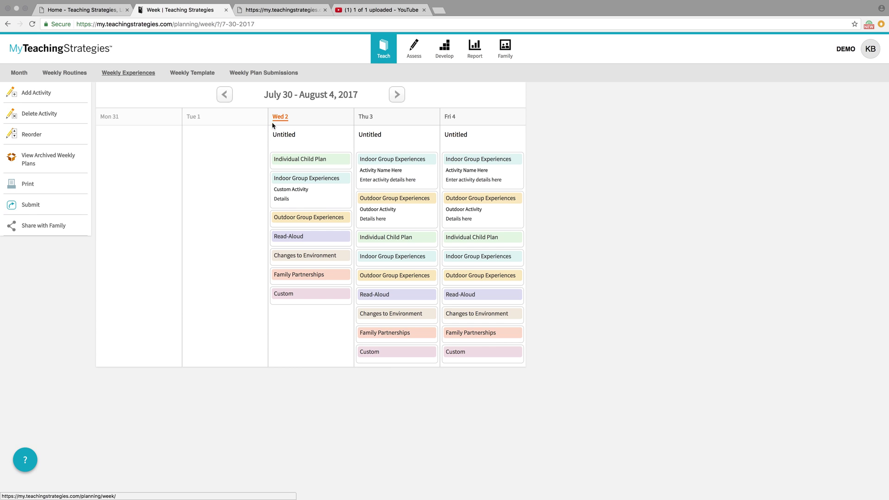
Check the custom activity under today's happenings on the dashboard, view the whole day in the weekly plan, and return to the dashboard.
left_click(88, 51)
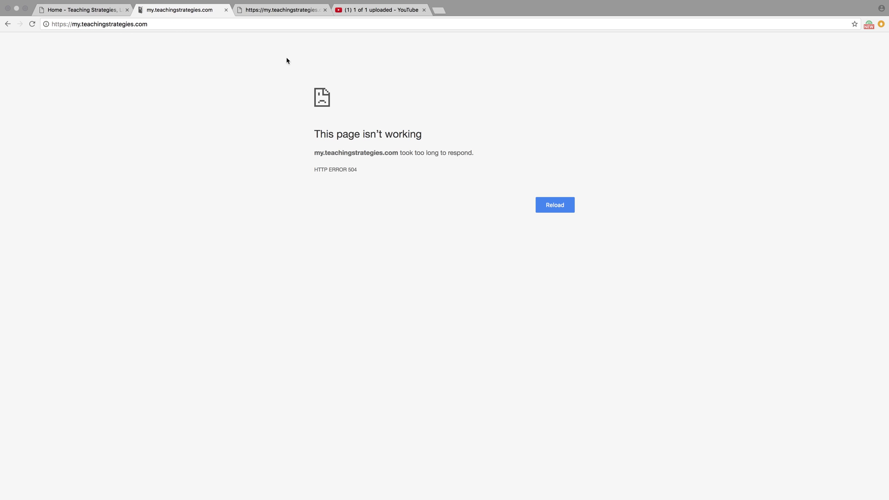
left_click(557, 207)
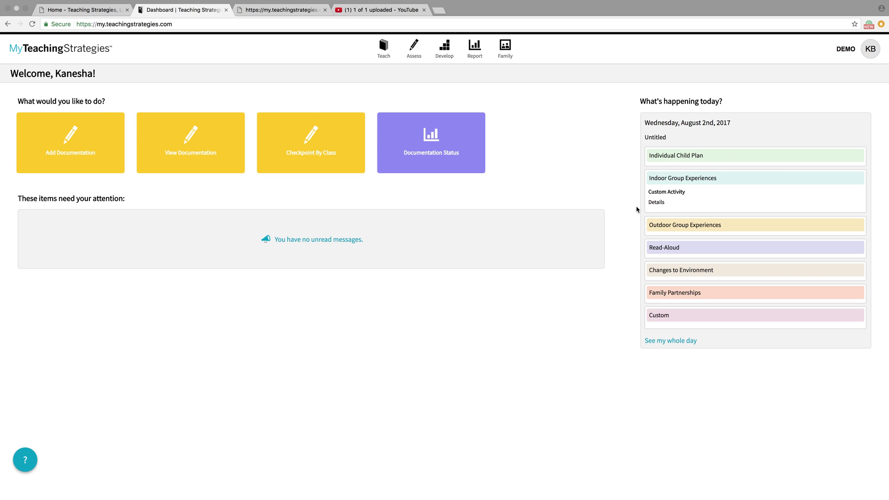
double_click(666, 201)
left_click(674, 207)
left_click(658, 341)
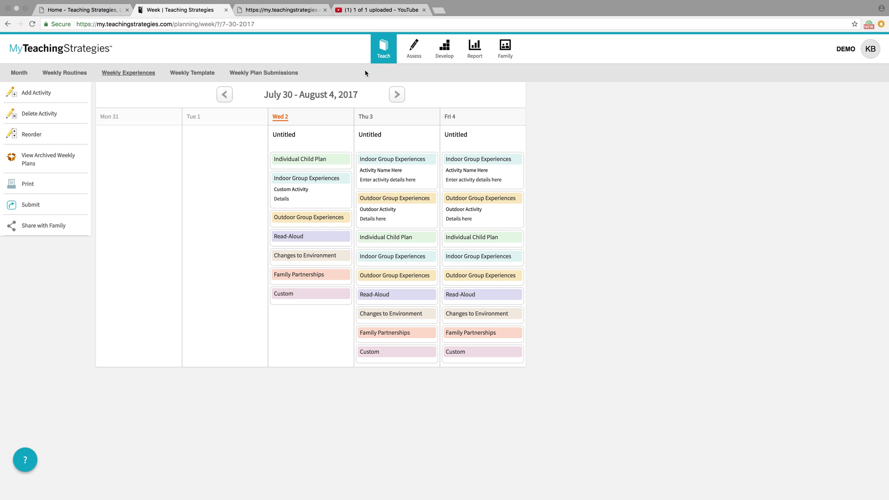
left_click(62, 51)
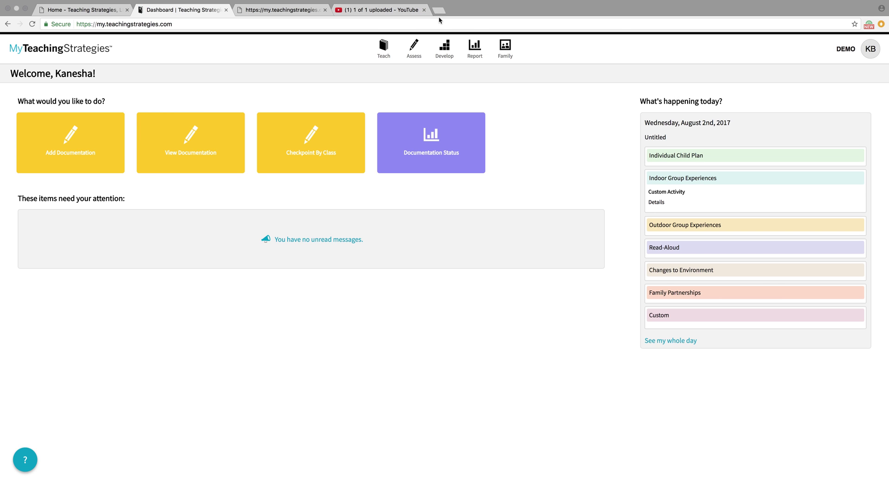
left_click(26, 9)
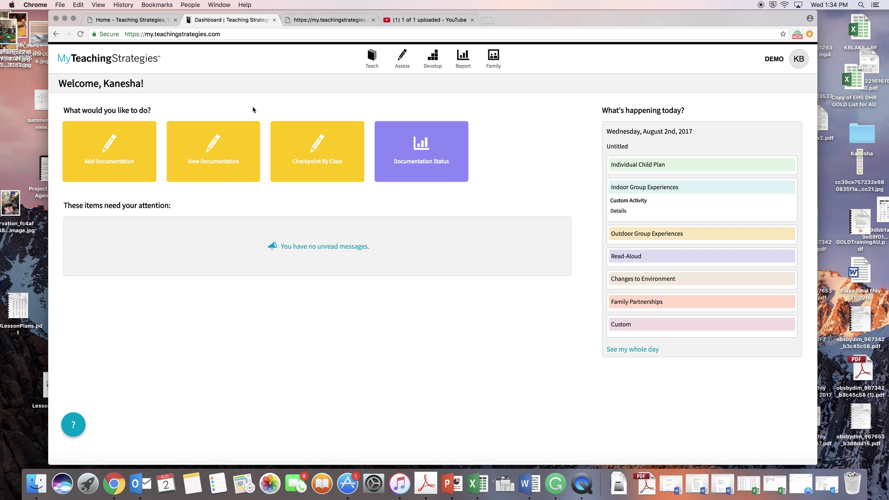
left_click(582, 481)
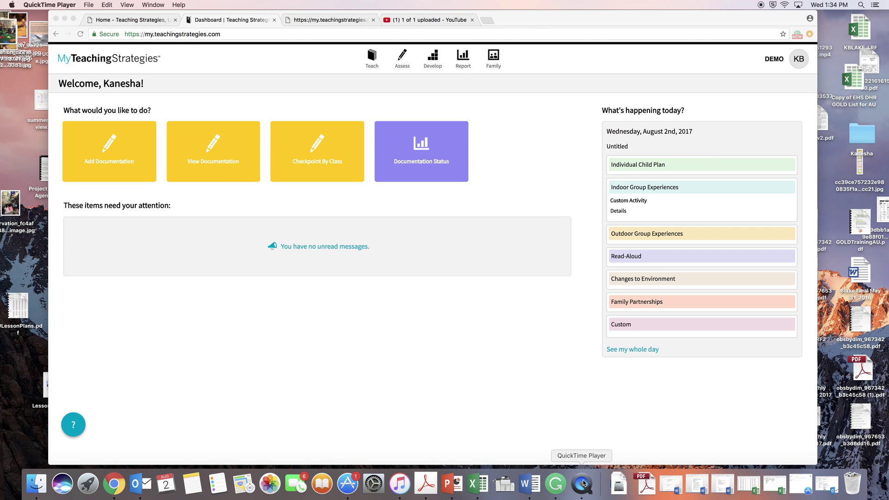